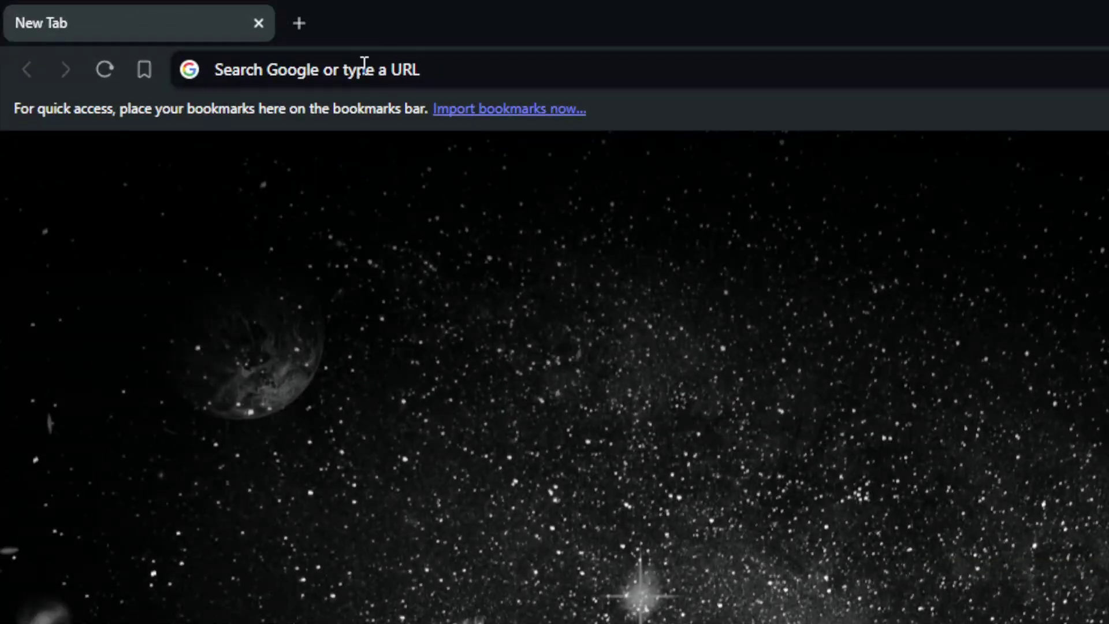
# - Load zoho.com in the Brave address bar
pyautogui.click(364, 66)
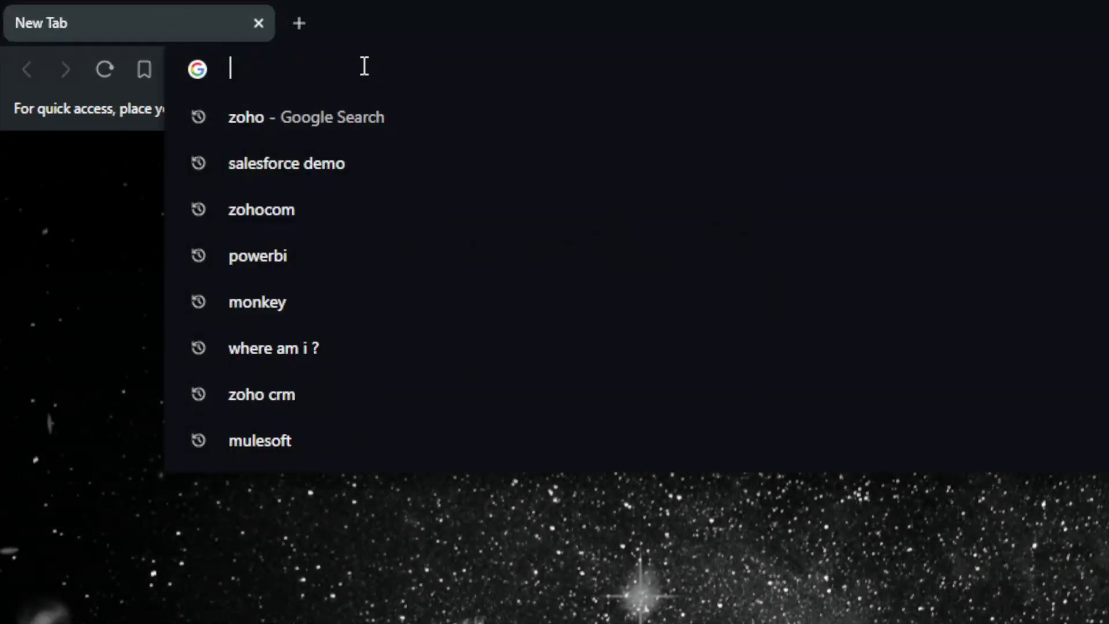
pyautogui.write('zoho.com')
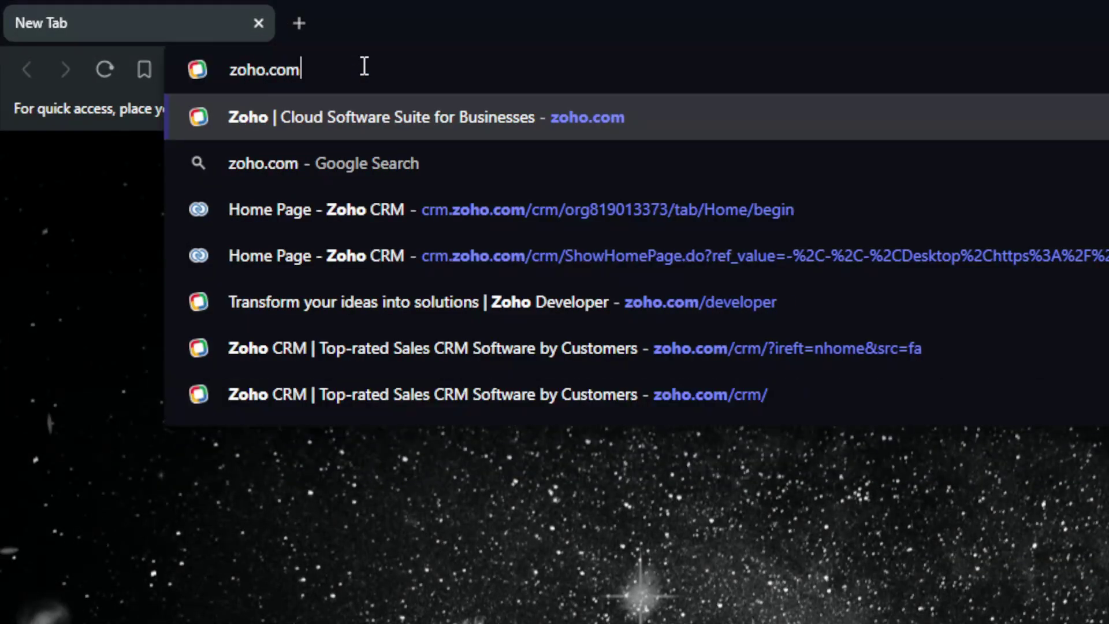
pyautogui.press('Return')
# - Open twilio.com in a second tab
pyautogui.hotkey('ctrl', 't')
pyautogui.write('twio')
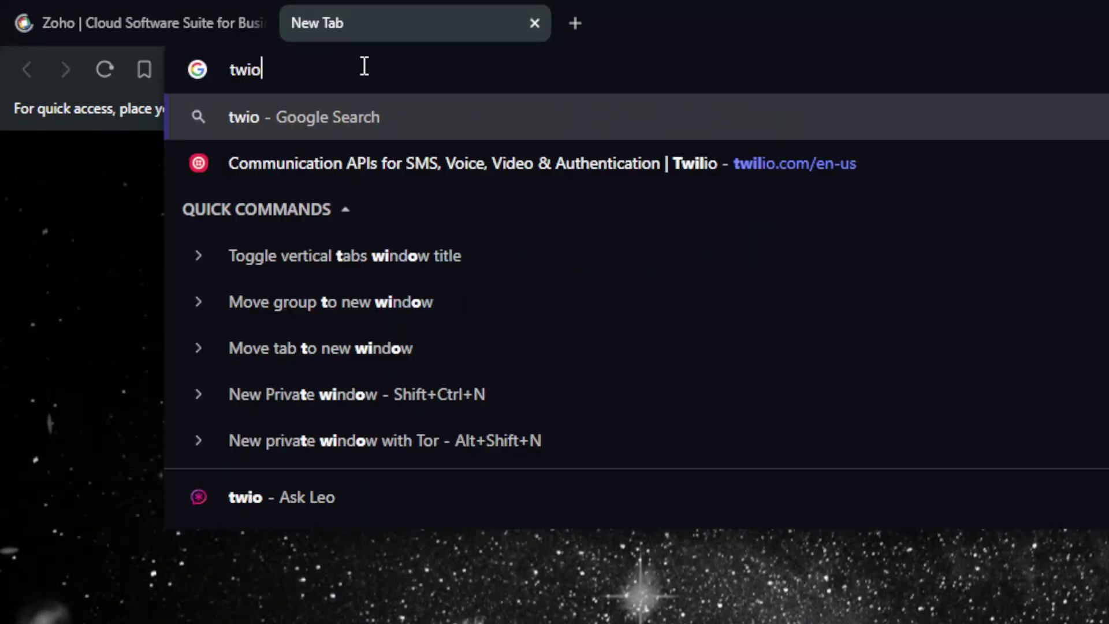
pyautogui.press('BackSpace')
pyautogui.write('lio.c')
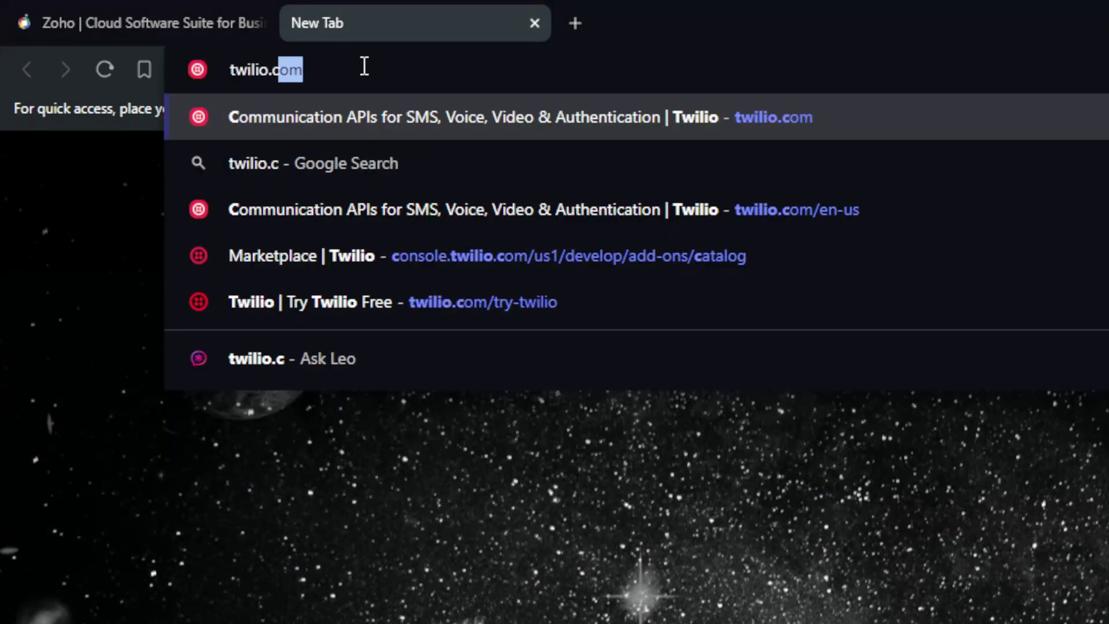
pyautogui.press('Return')
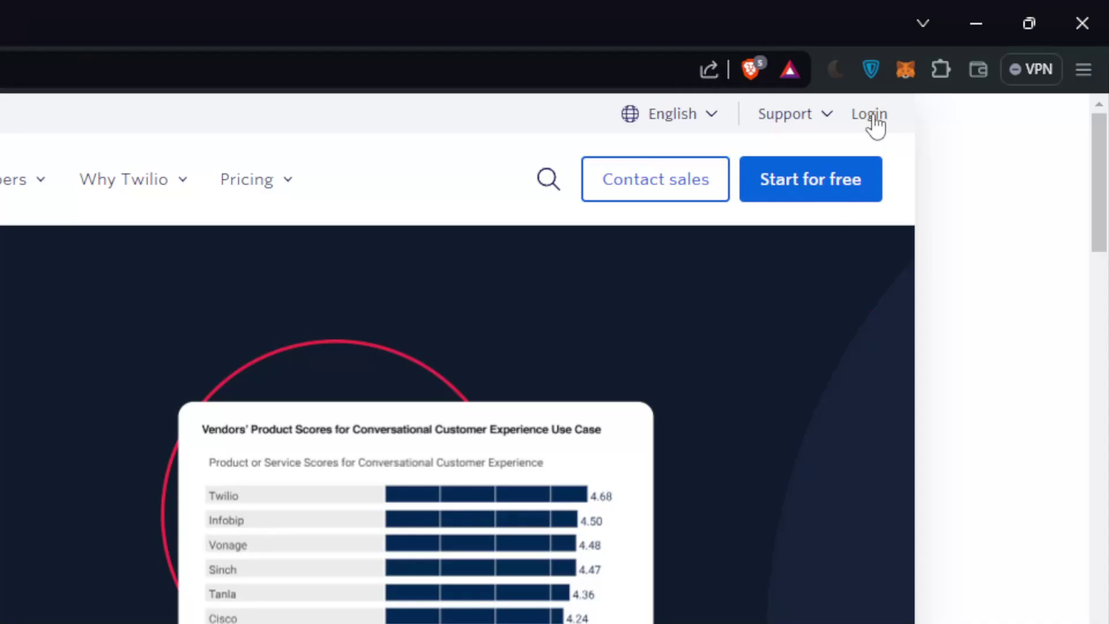
# - Go to Twilio's login form and submit the account e-mail address
pyautogui.click(870, 115)
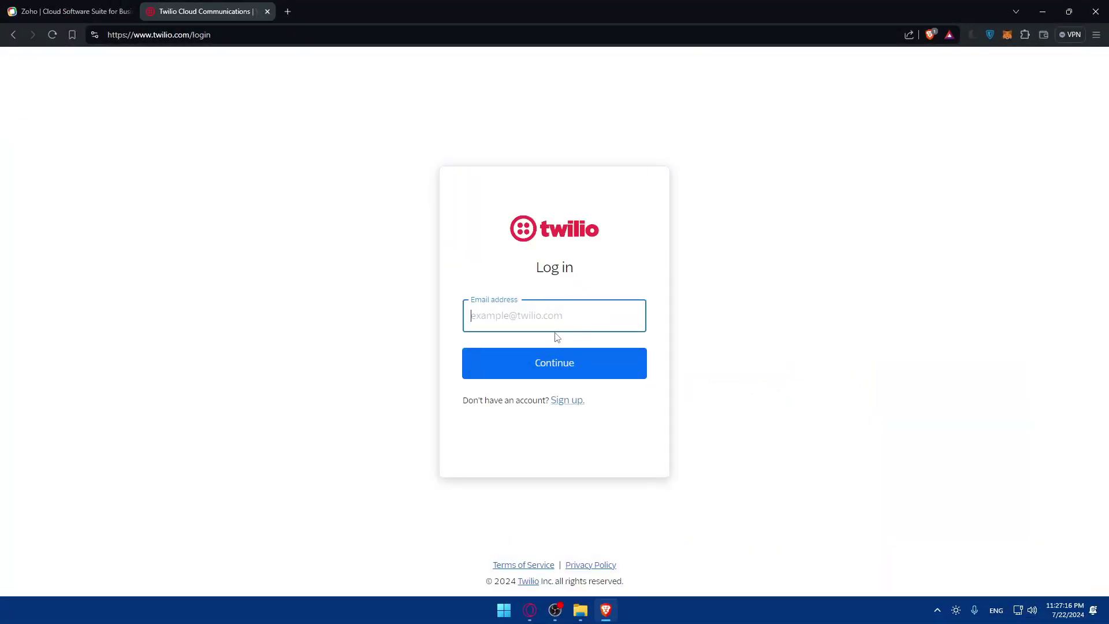
pyautogui.click(569, 402)
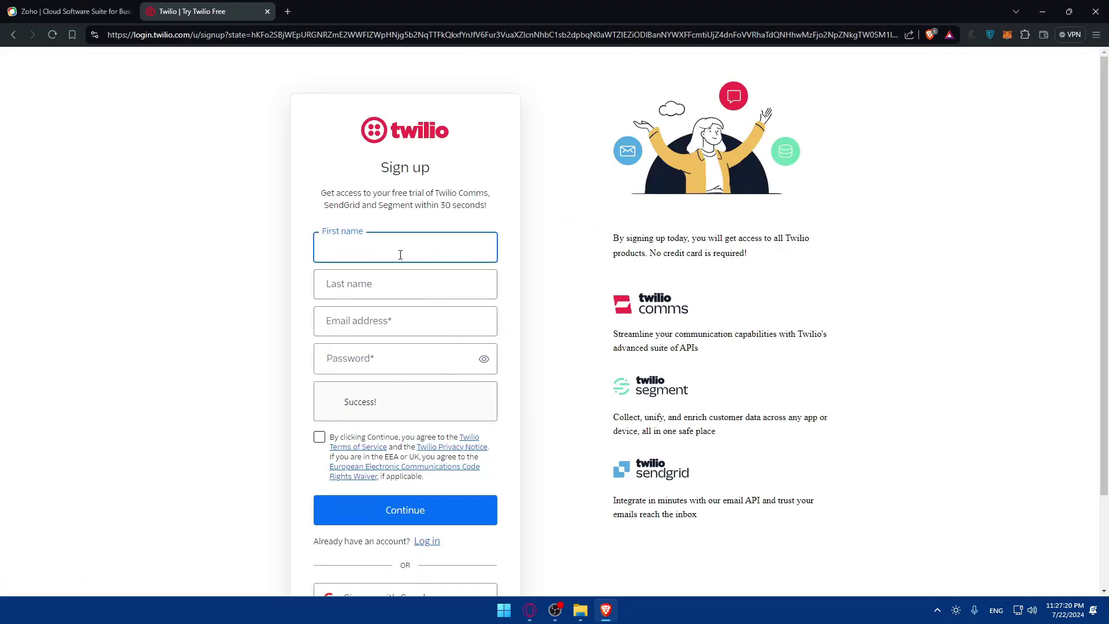
pyautogui.click(402, 331)
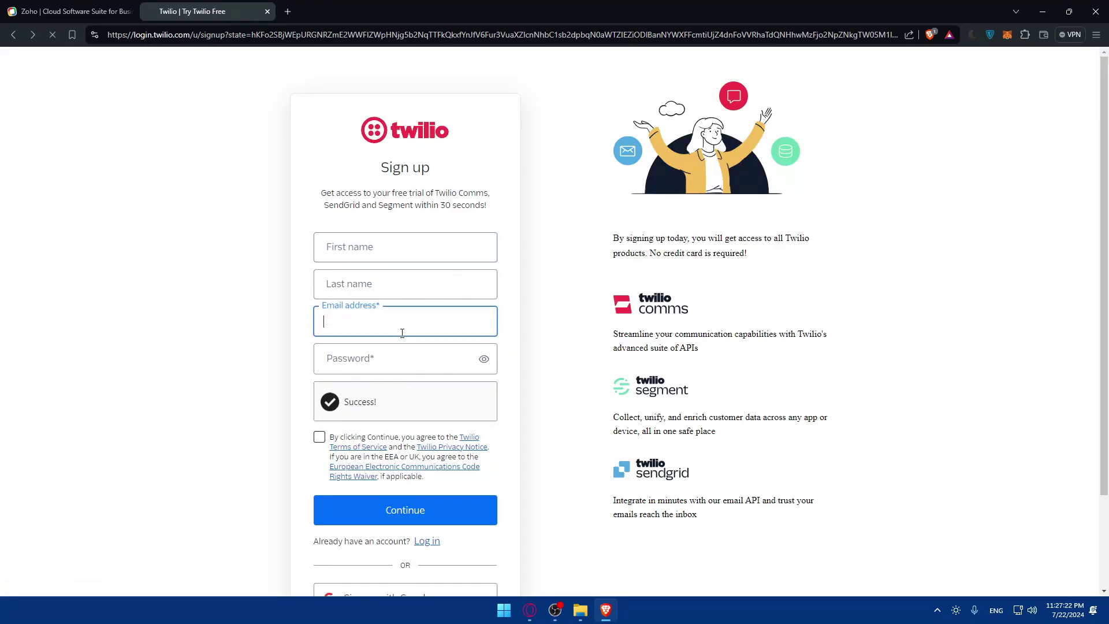
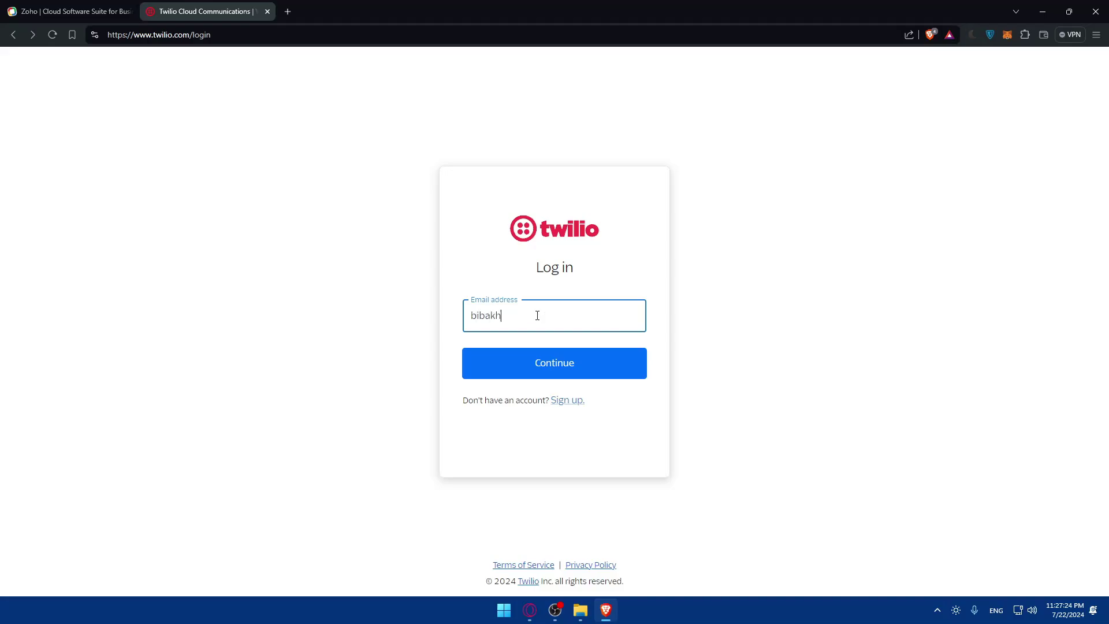
pyautogui.click(567, 361)
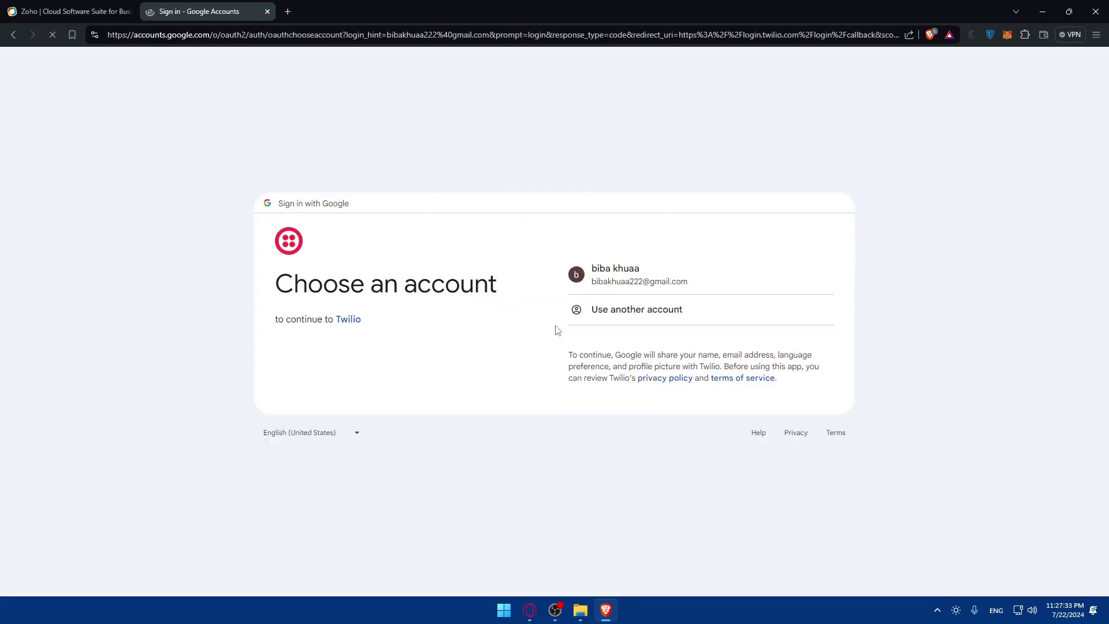
# - Choose the Google account and submit the SMS code, remembering this browser for 30 days
pyautogui.click(626, 278)
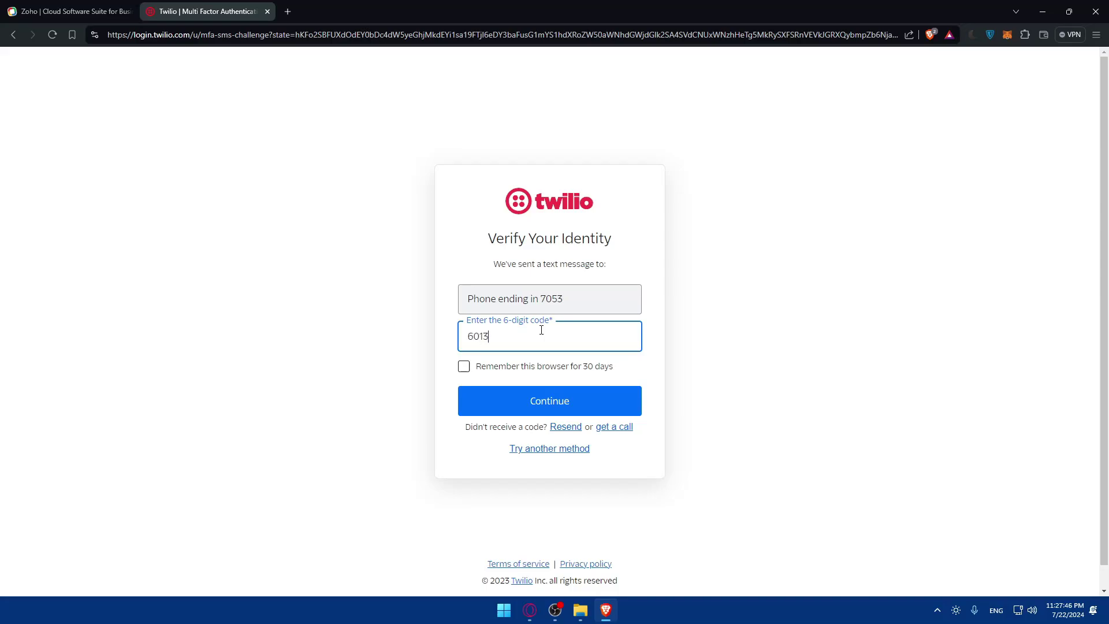
pyautogui.click(477, 369)
pyautogui.click(547, 401)
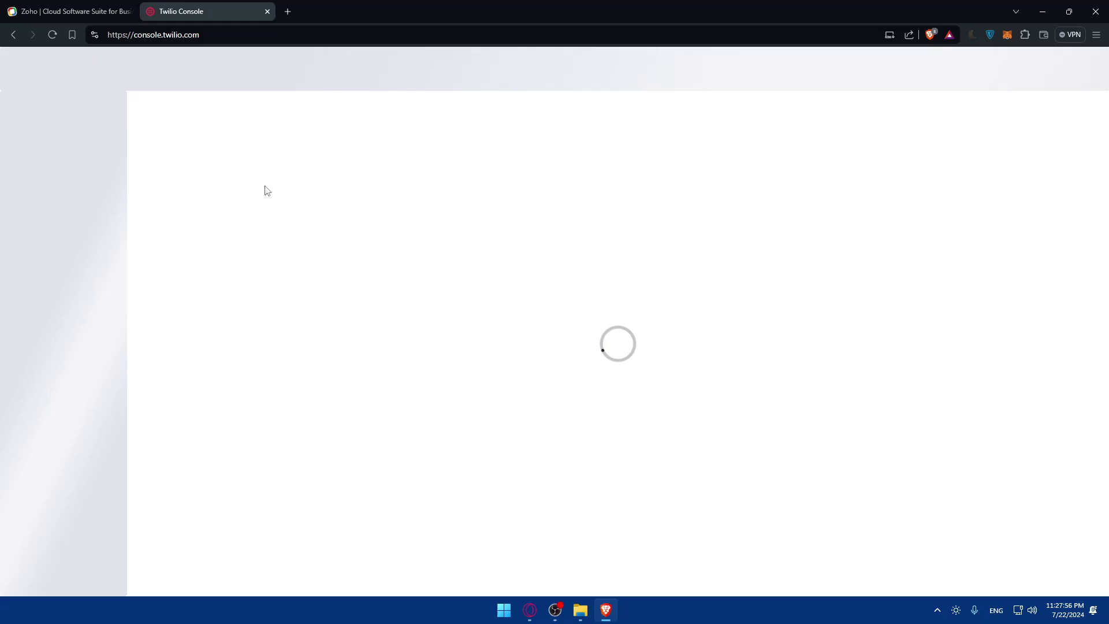
# - From Zoho's site, launch Zoho CRM via Access Zoho CRM and close the zoho.com/crm product tab
pyautogui.click(123, 16)
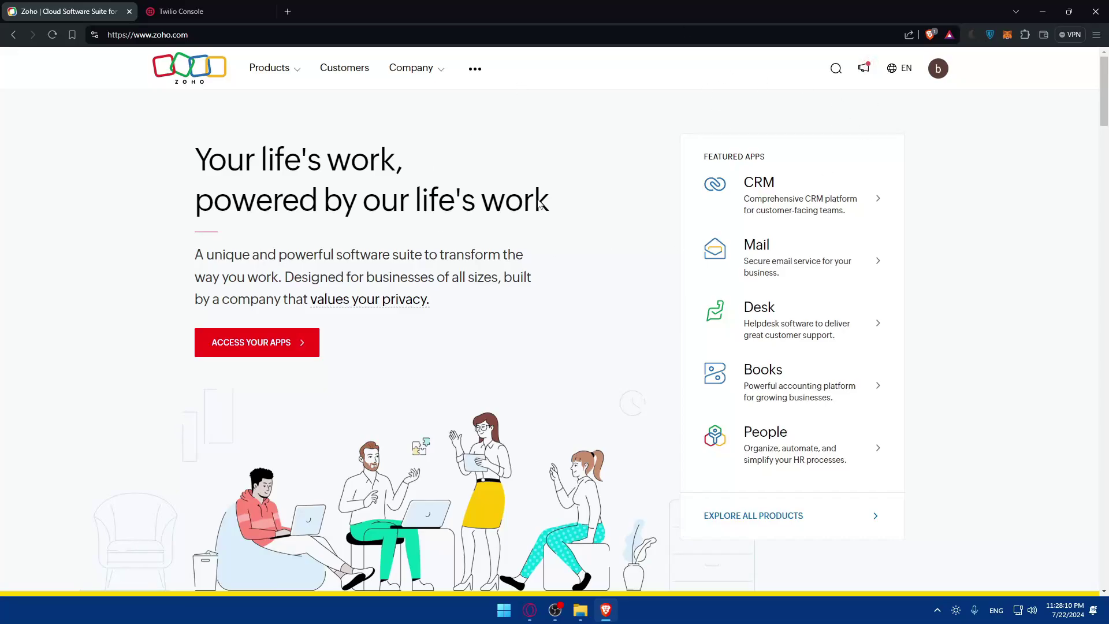
pyautogui.click(762, 185)
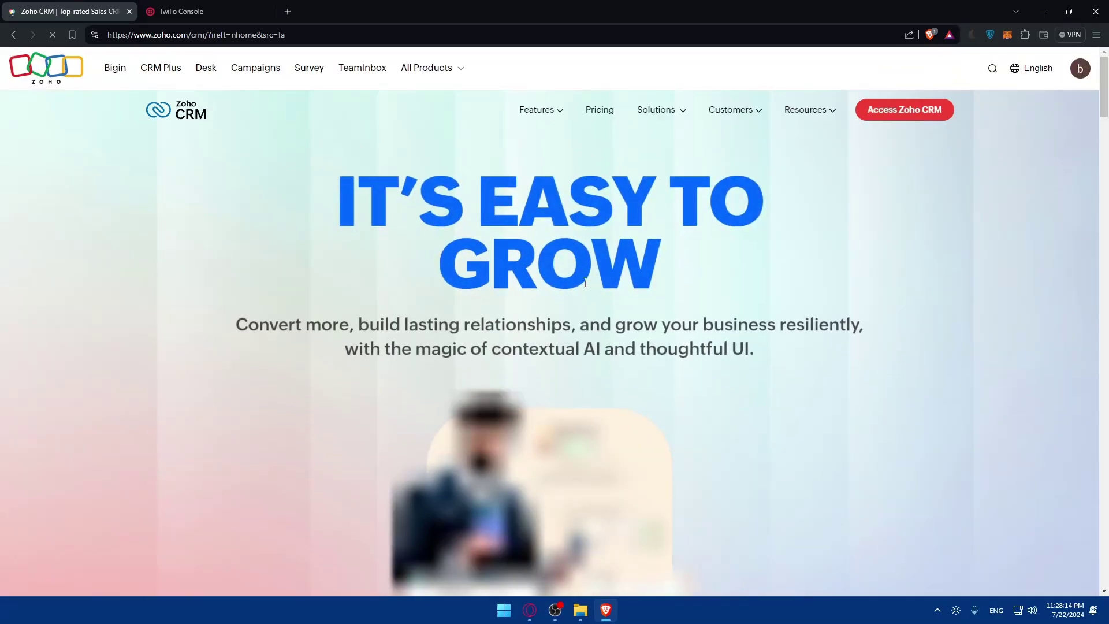
pyautogui.click(906, 112)
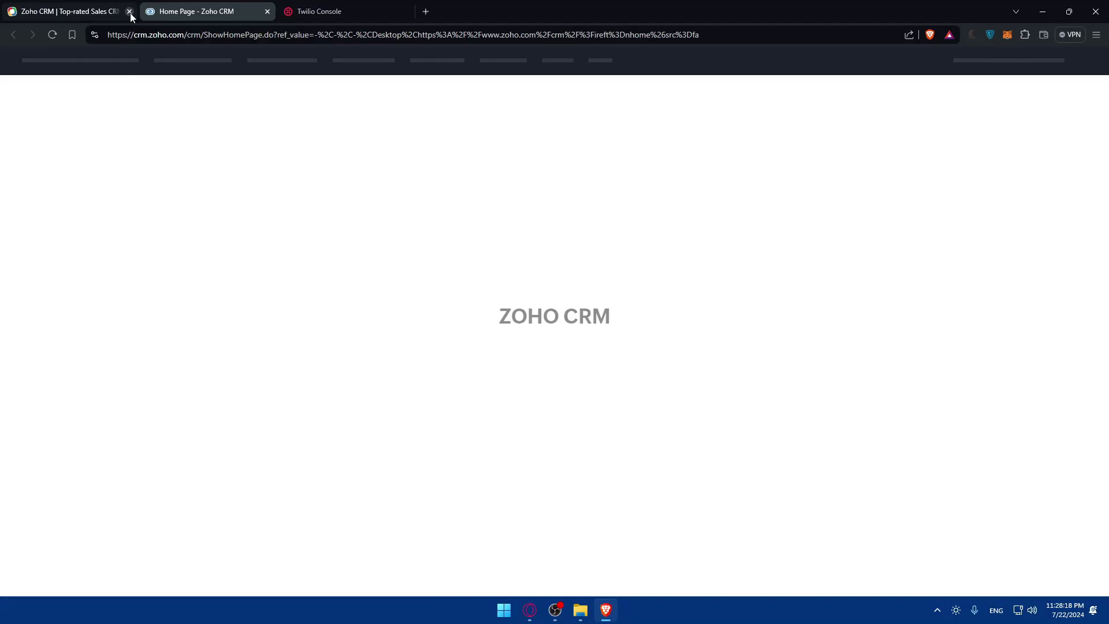
pyautogui.click(130, 12)
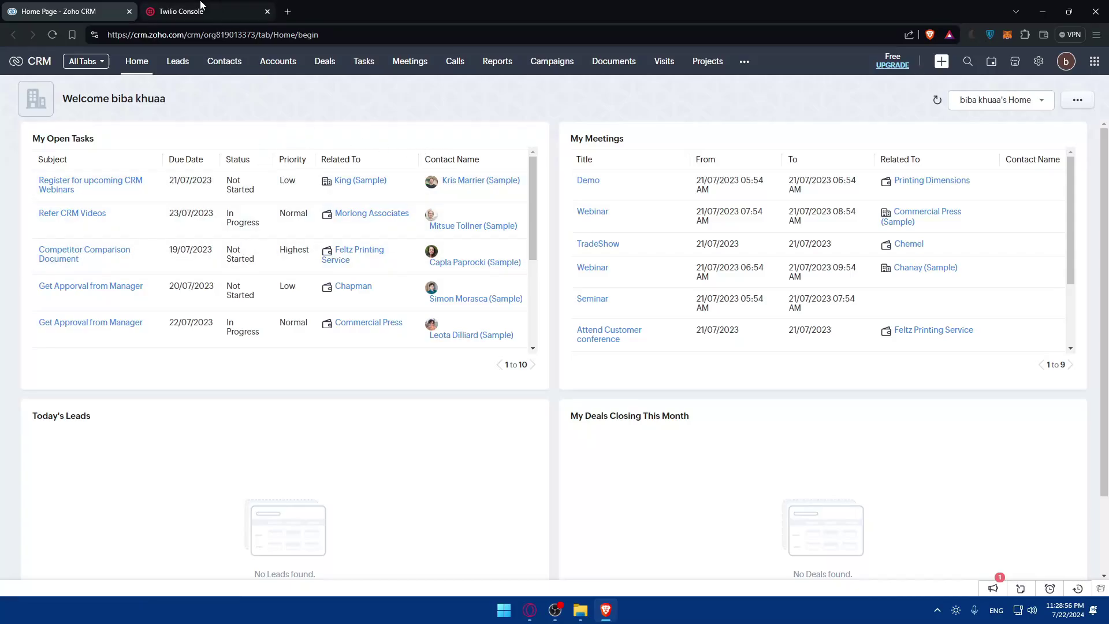
# - Search the Zoho CRM Marketplace for 'twilio'
pyautogui.click(180, 11)
pyautogui.click(102, 6)
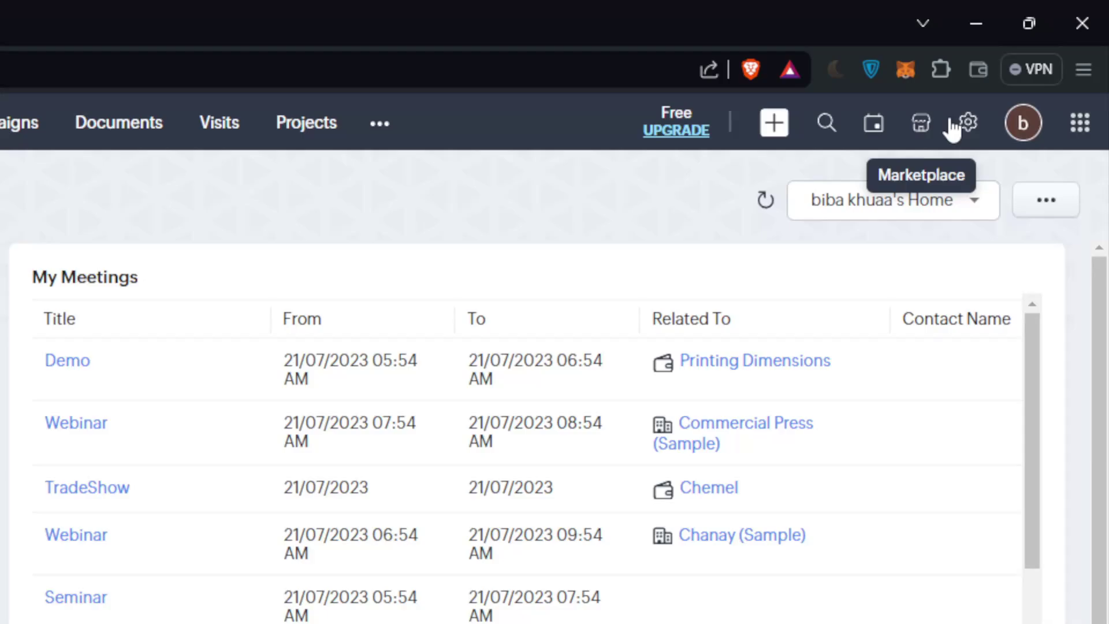
pyautogui.click(922, 128)
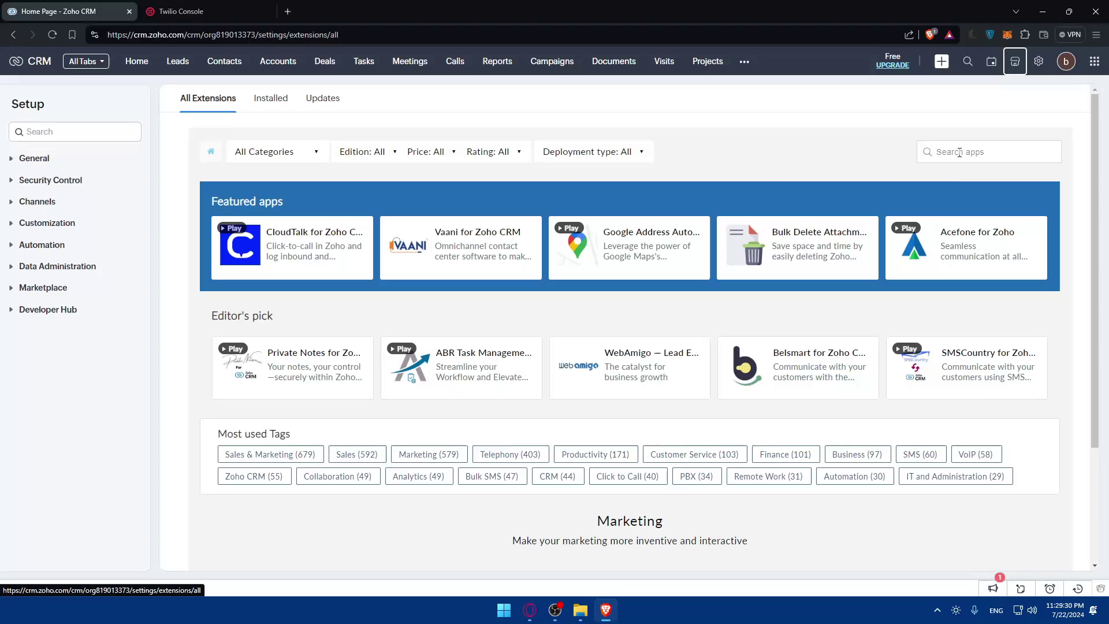
pyautogui.click(959, 152)
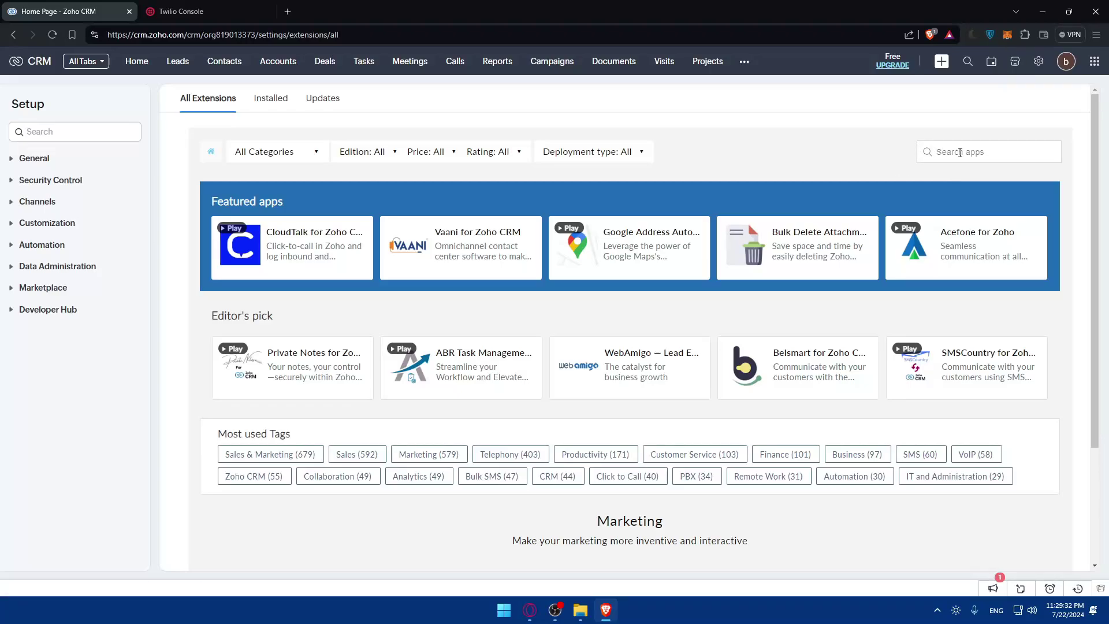
pyautogui.write('twilio')
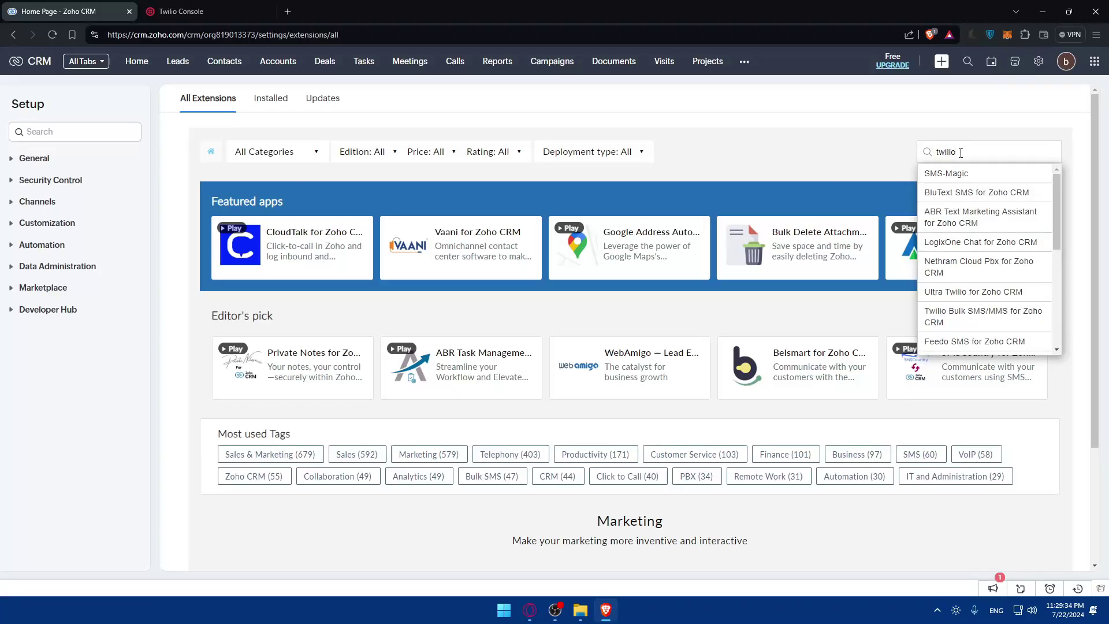
pyautogui.press('Return')
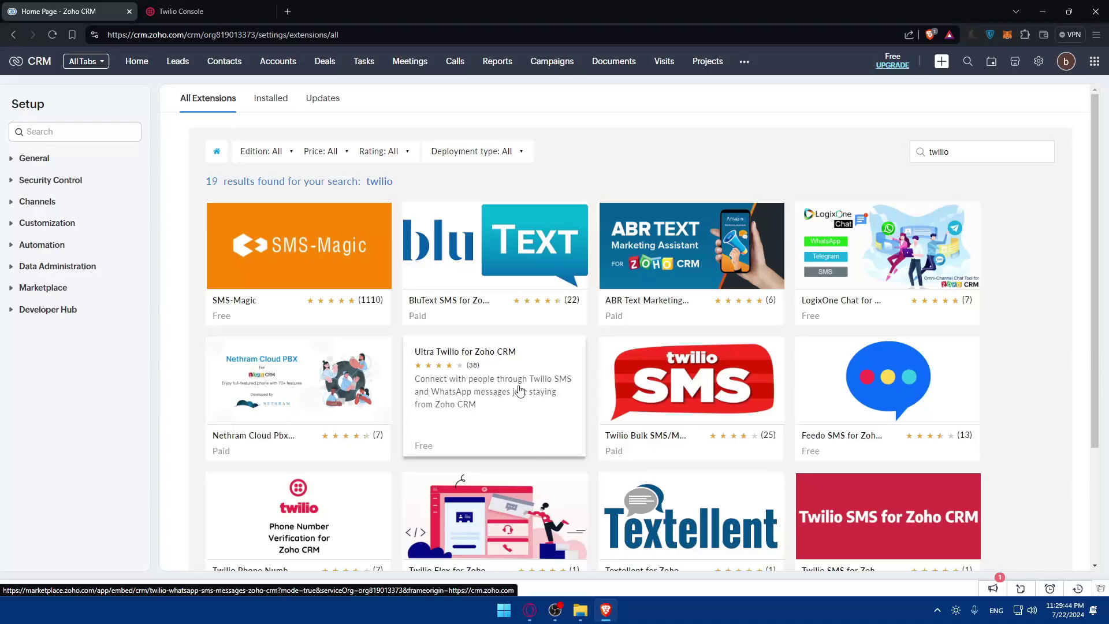
# - Open Ultra Twilio for Zoho CRM, read its overview and 250-free-messages pricing, then Install
pyautogui.click(504, 413)
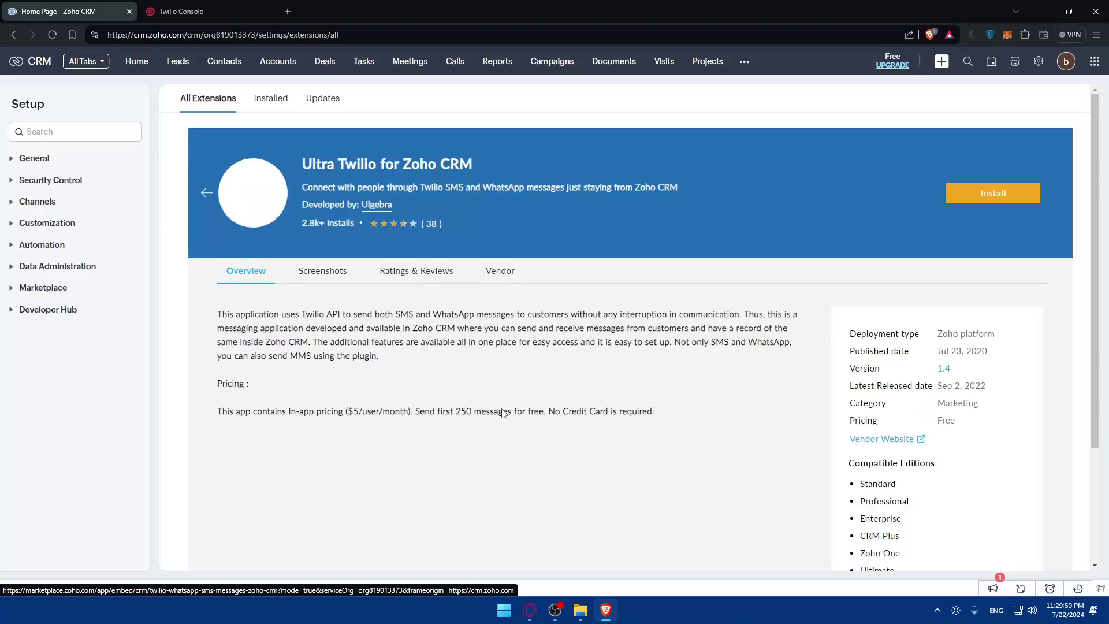
pyautogui.scroll(-2, 425, 271)
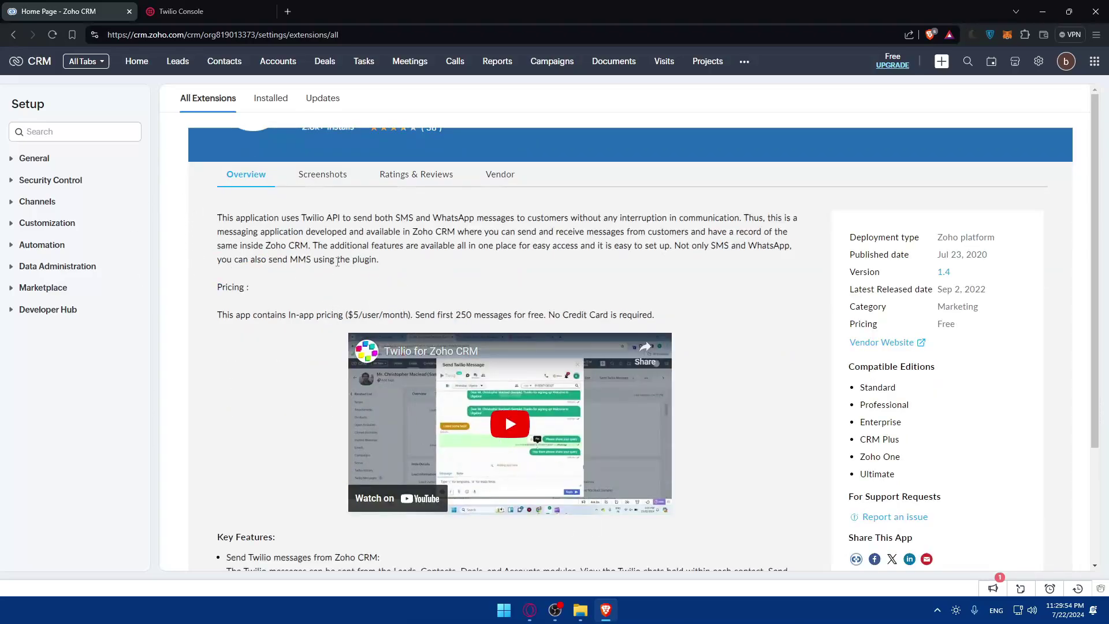
pyautogui.scroll(-2, 292, 241)
pyautogui.moveTo(216, 191); pyautogui.dragTo(255, 204)
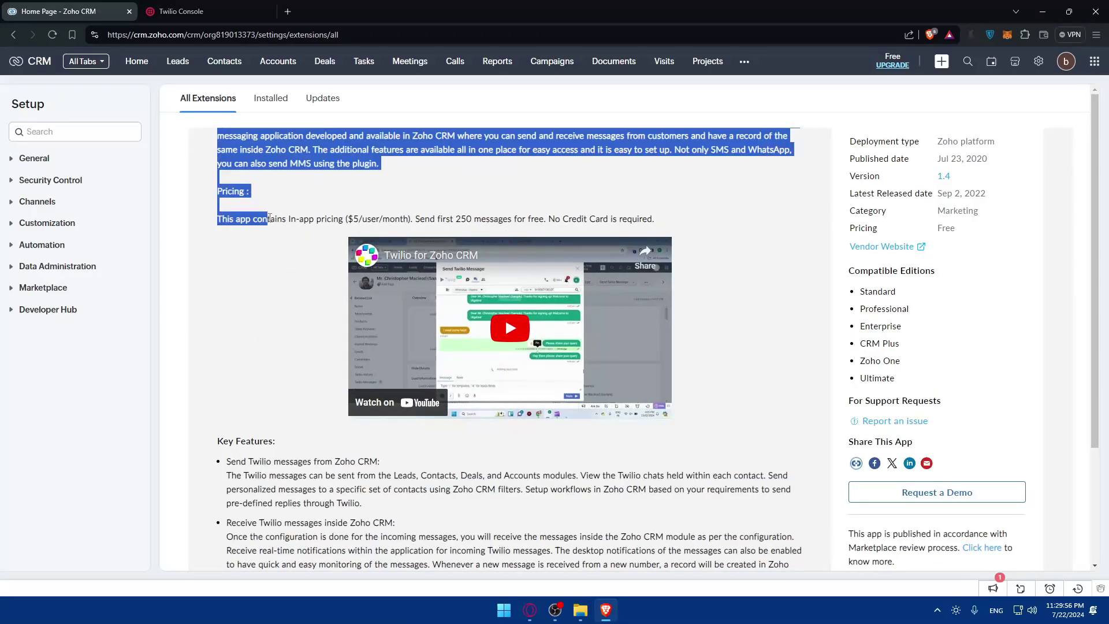
pyautogui.click(211, 228)
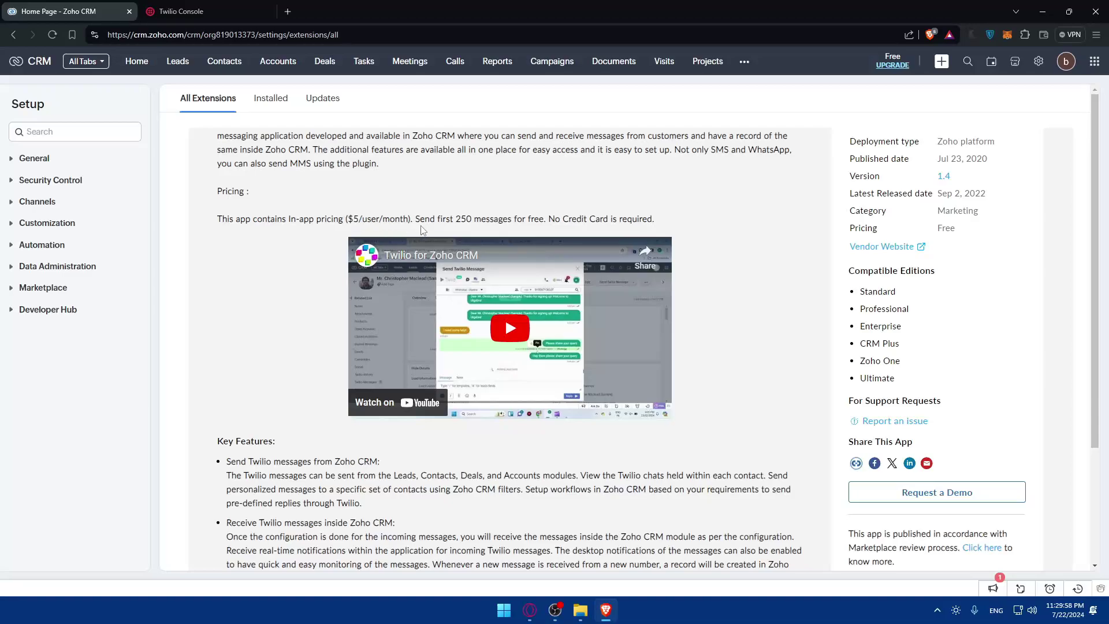
pyautogui.doubleClick(463, 219)
pyautogui.click(472, 221)
pyautogui.scroll(4, 612, 231)
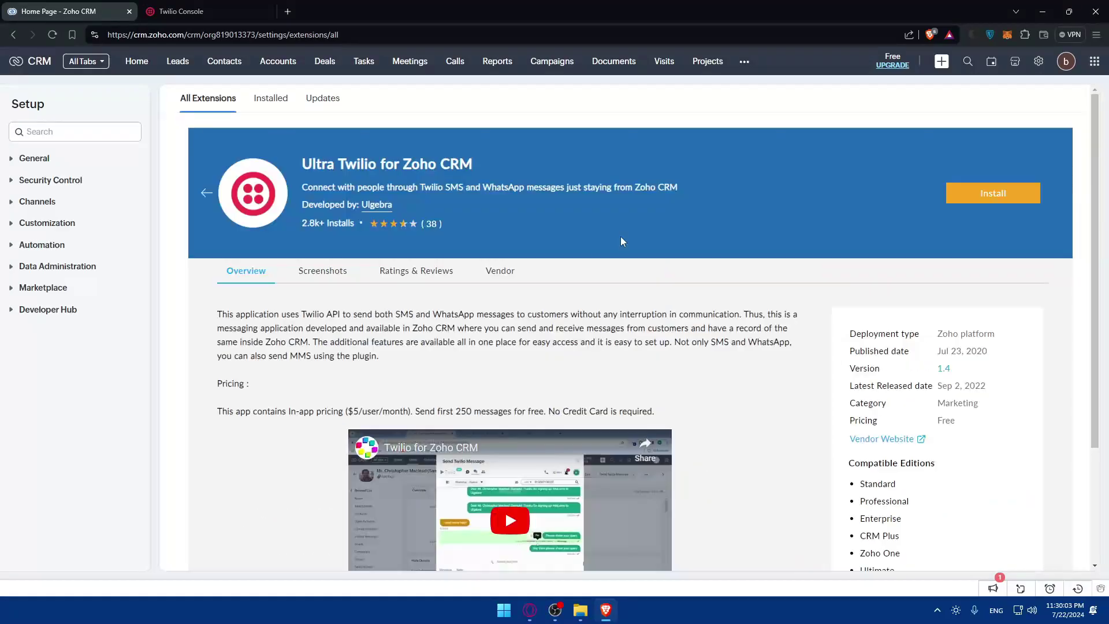
pyautogui.click(970, 196)
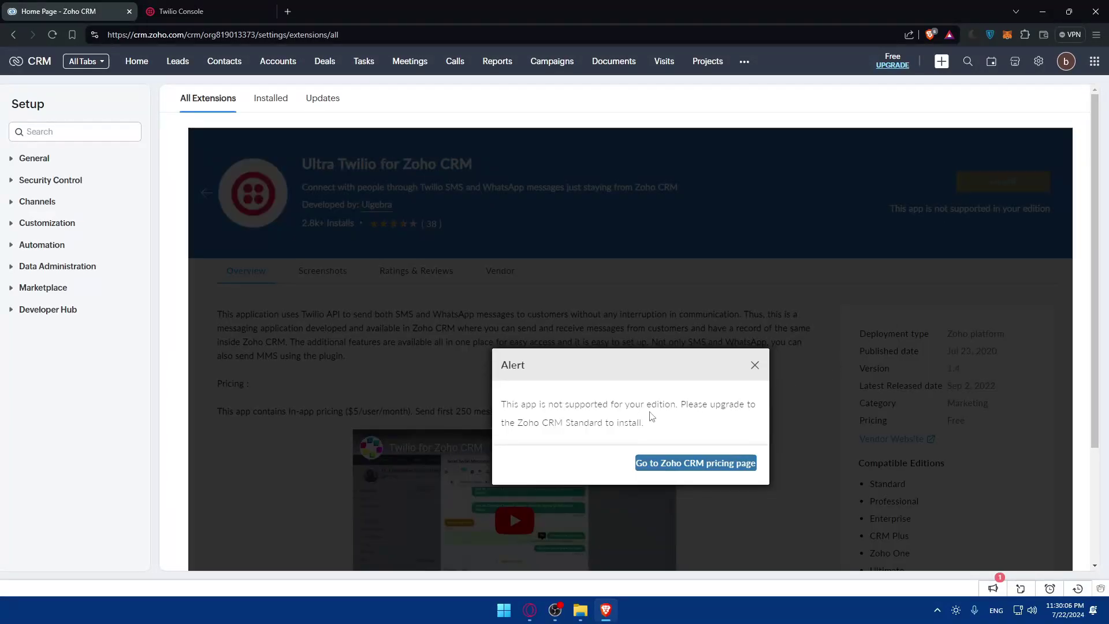
# - Read and close the alert saying Zoho CRM Standard is required
pyautogui.doubleClick(693, 405)
pyautogui.click(719, 427)
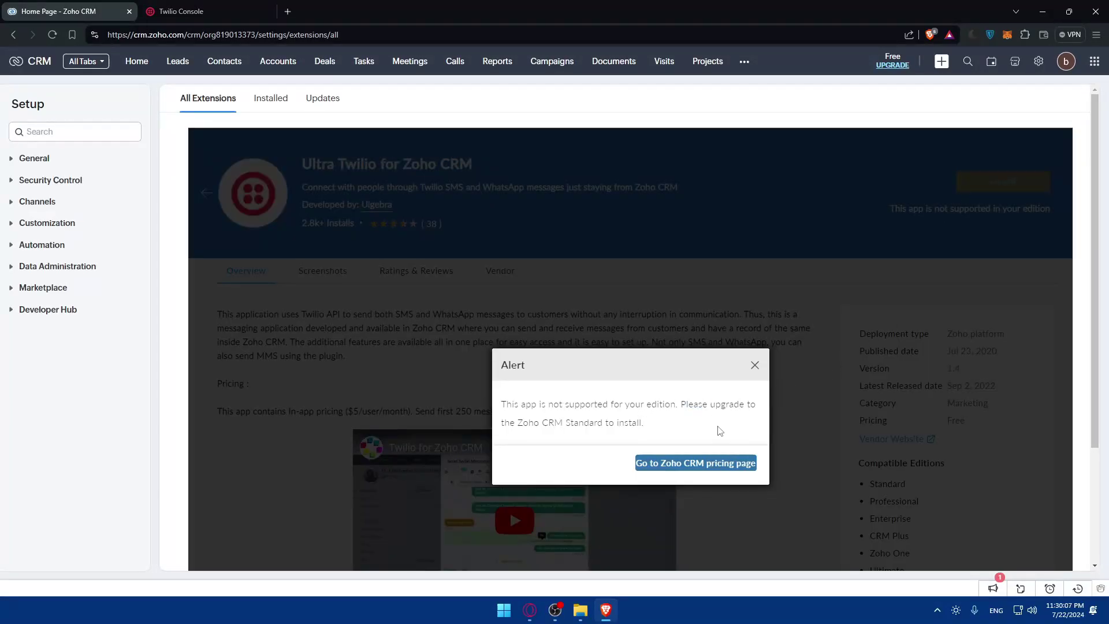
pyautogui.doubleClick(604, 420)
pyautogui.click(754, 365)
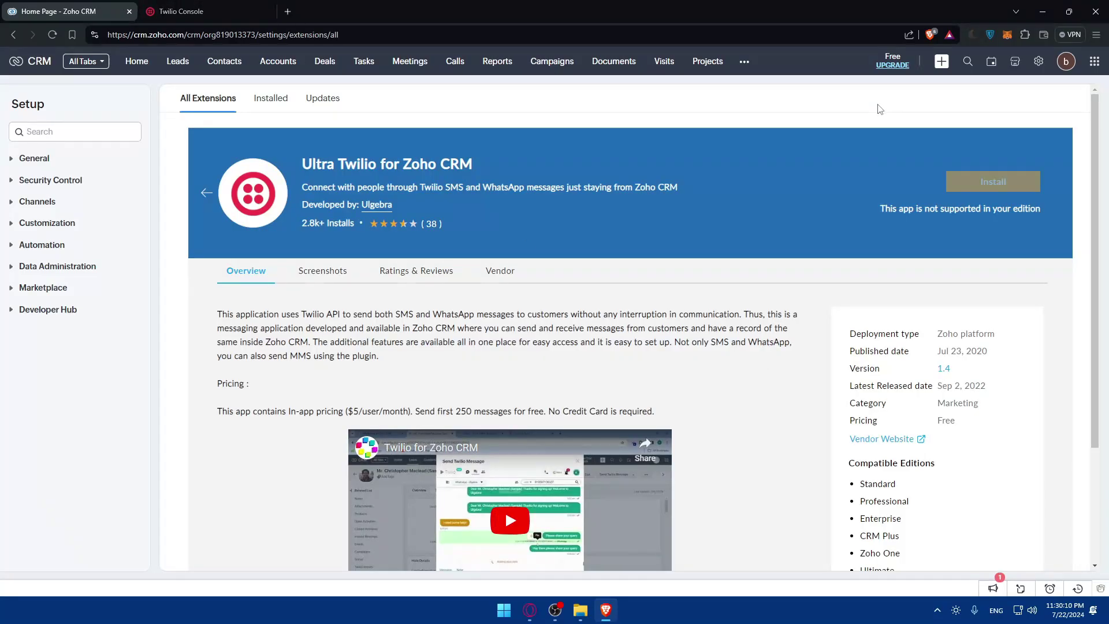
# - Check the $12 Standard plan on the upgrade page, then close that store tab
pyautogui.click(890, 65)
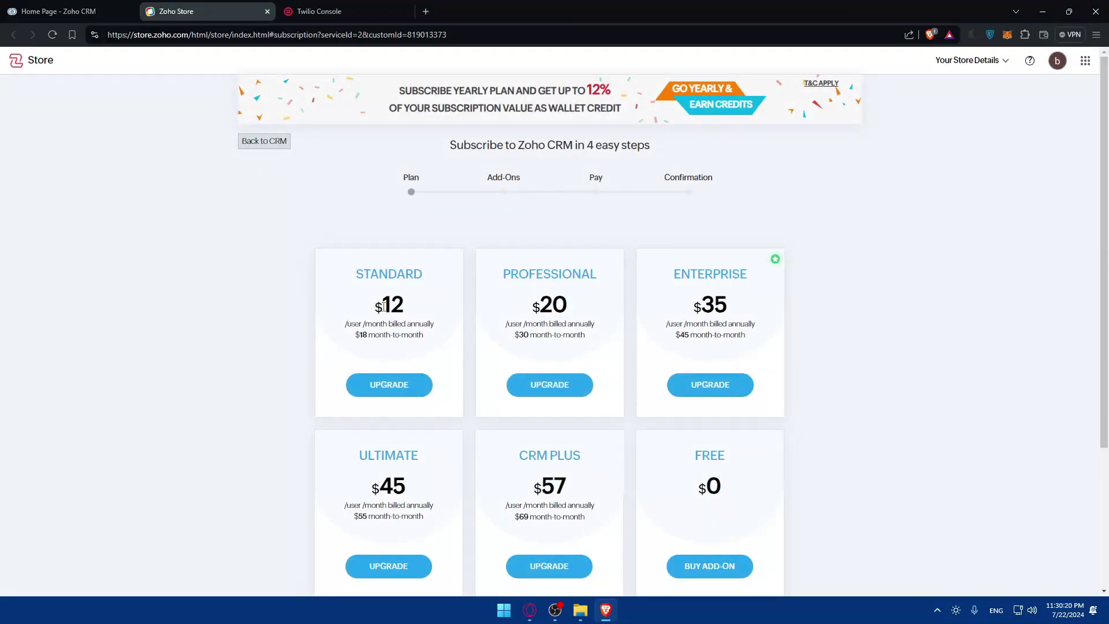
pyautogui.doubleClick(384, 306)
pyautogui.click(412, 310)
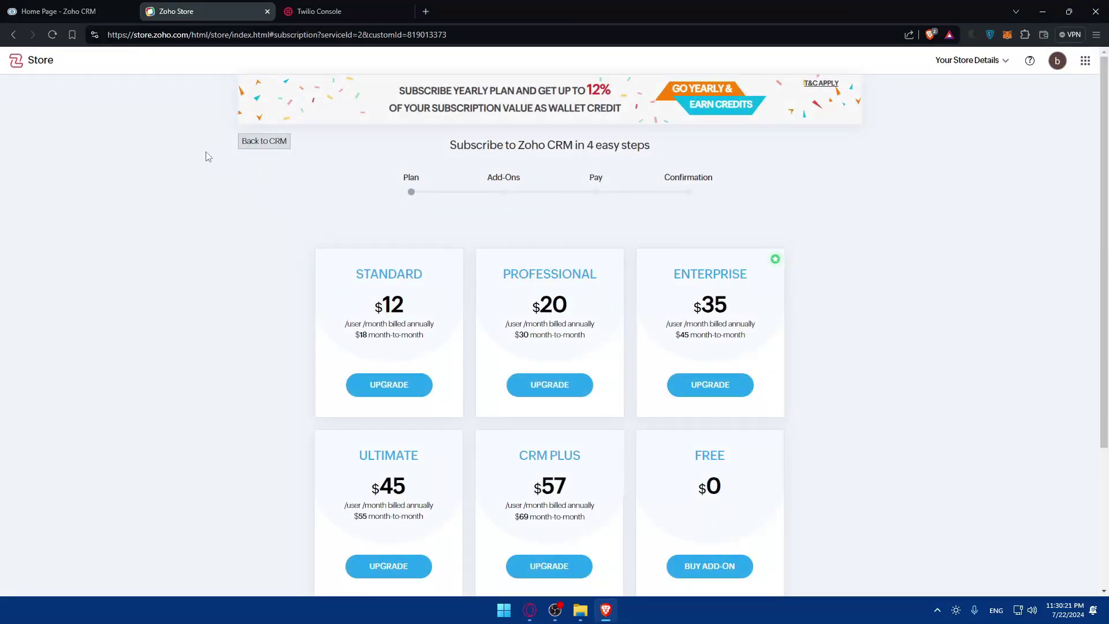
pyautogui.click(267, 12)
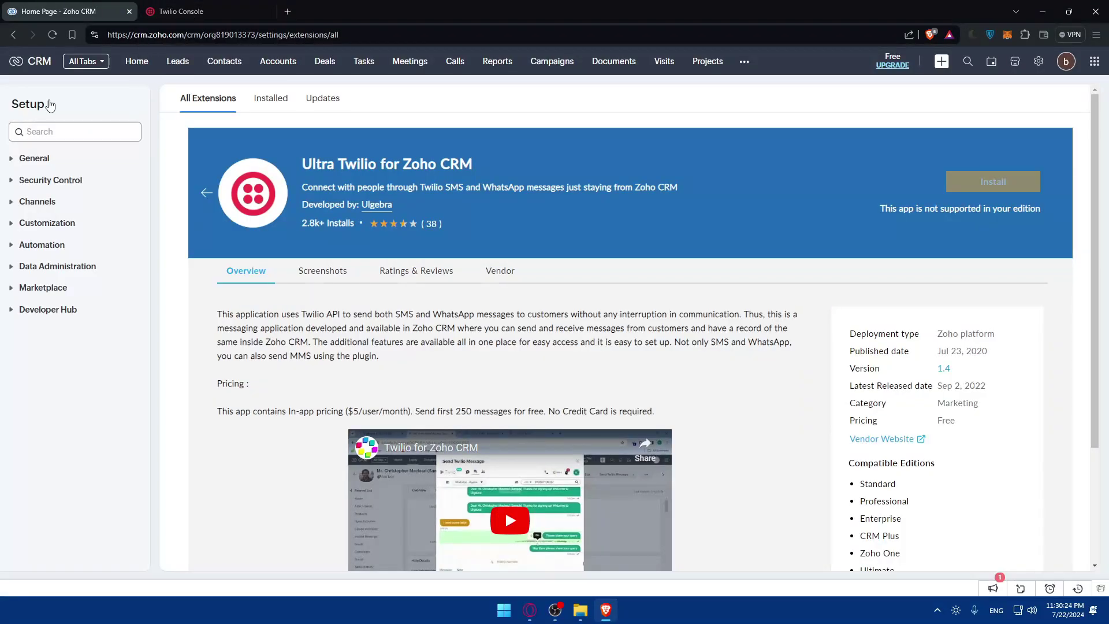
# - Open Marketplace > Overview in the Twilio Console
pyautogui.click(181, 11)
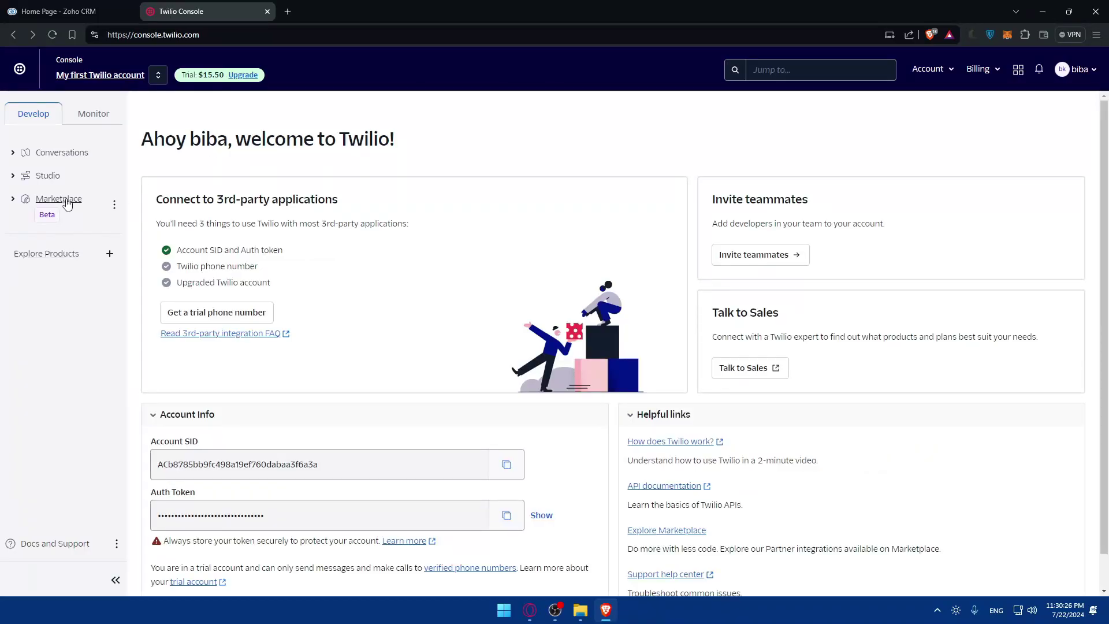
pyautogui.click(65, 200)
pyautogui.click(63, 238)
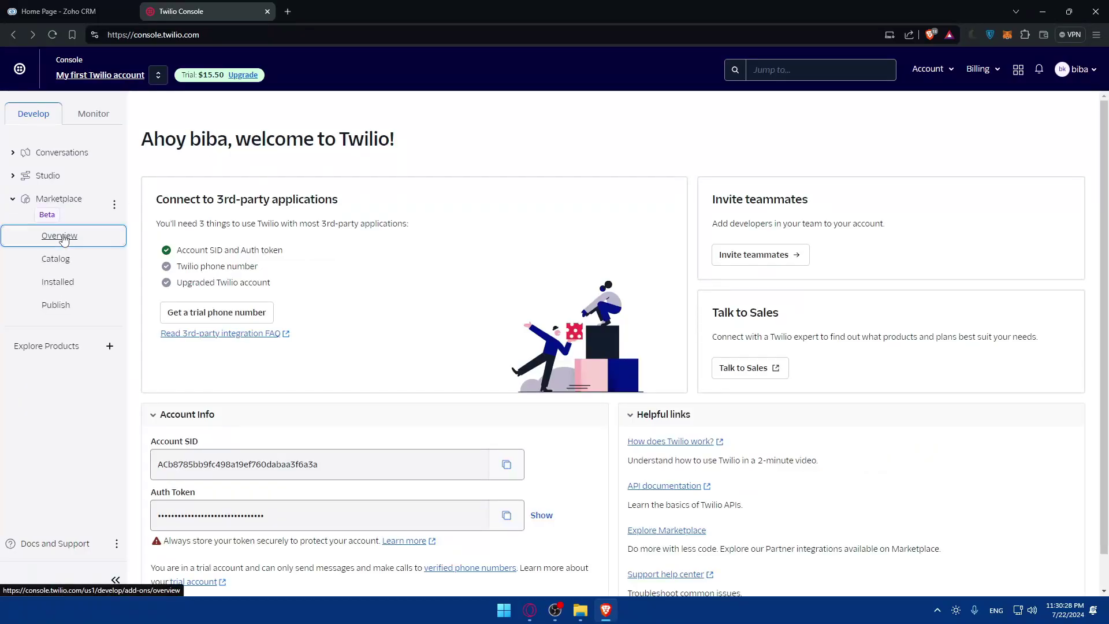
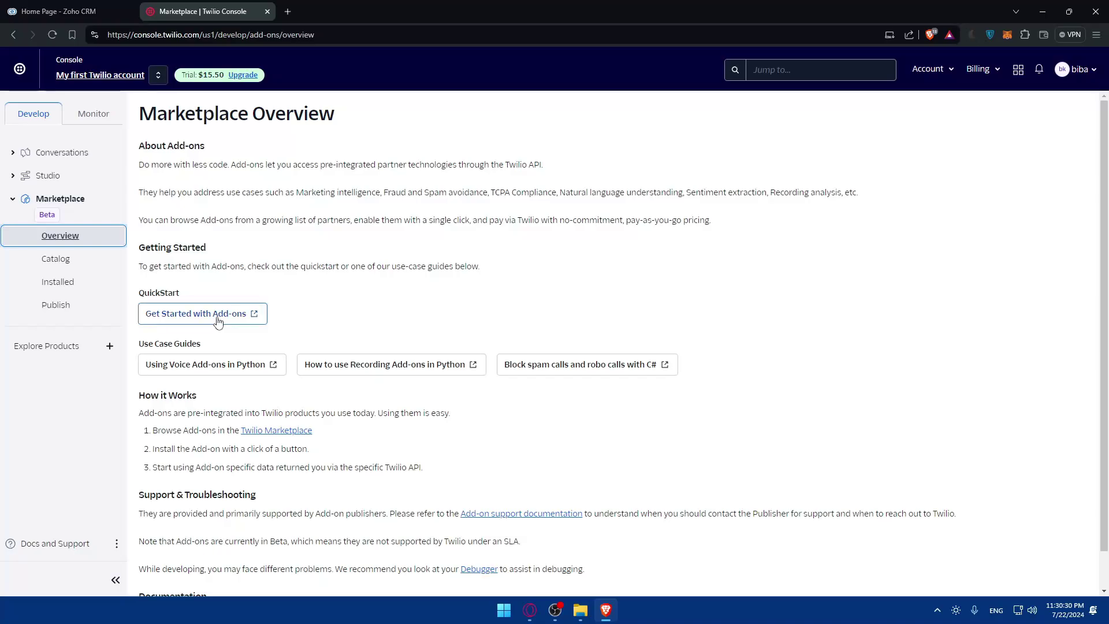
# - Scroll down the Twilio Marketplace overview page
pyautogui.scroll(-1, 226, 318)
# - Open the Twilio Marketplace catalog and search the page for 'zoho'
pyautogui.click(269, 392)
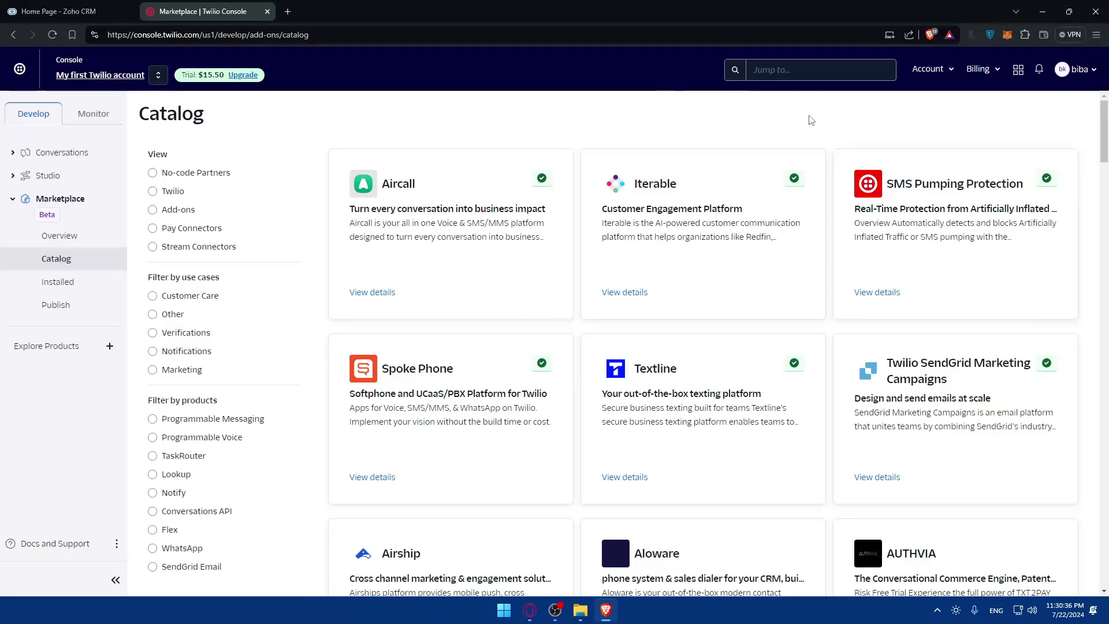
pyautogui.scroll(-8, 779, 305)
pyautogui.scroll(-10, 780, 304)
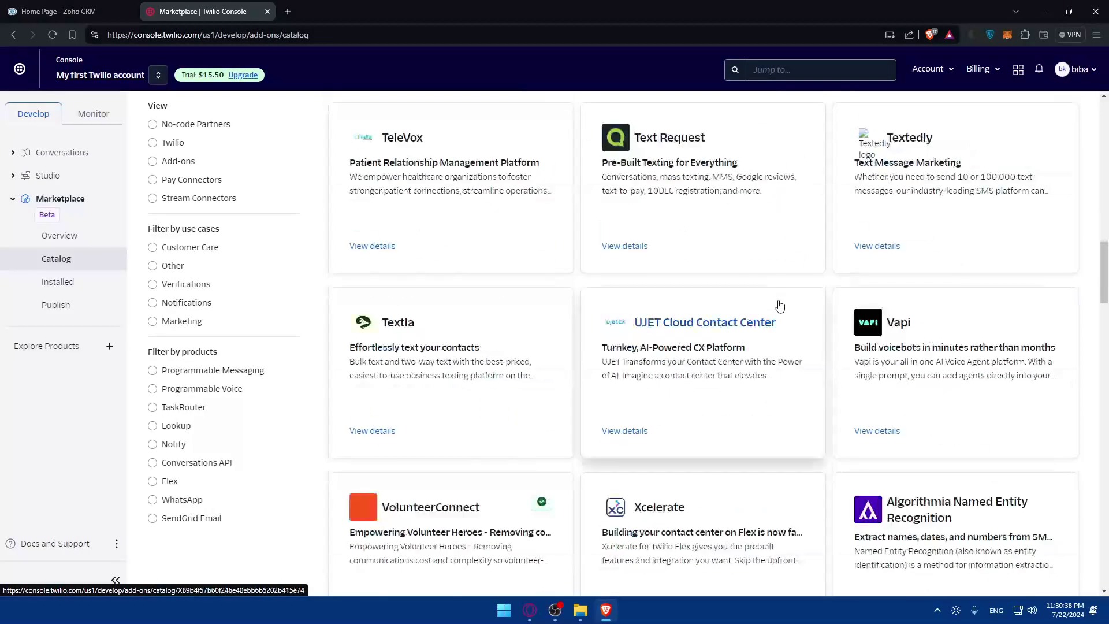
pyautogui.scroll(20, 778, 303)
pyautogui.hotkey('ctrl', 'f')
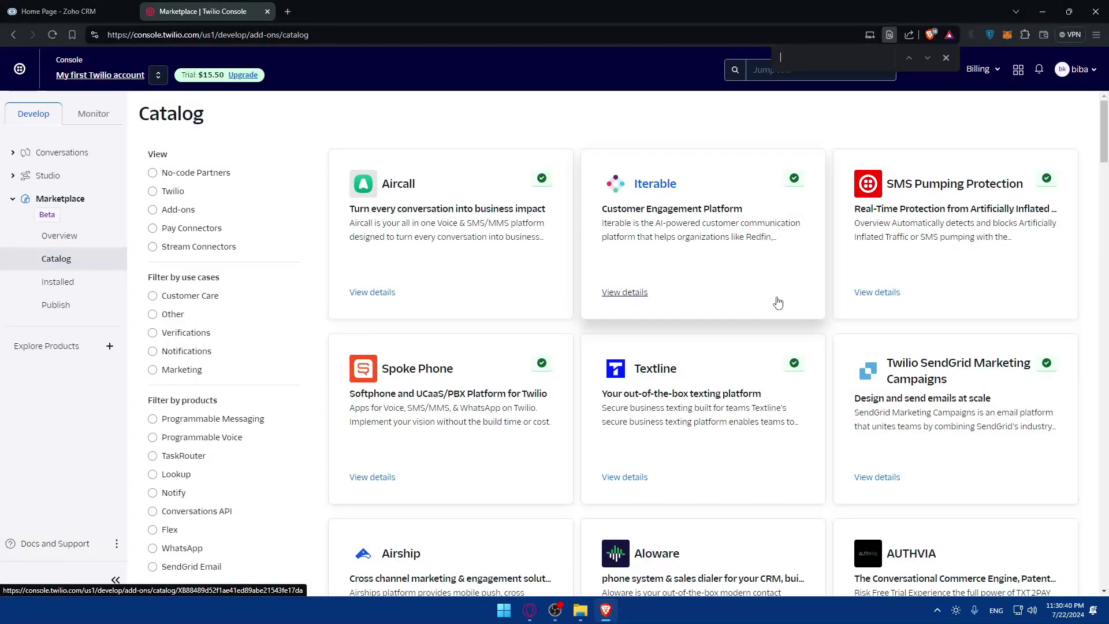
pyautogui.write('zoho')
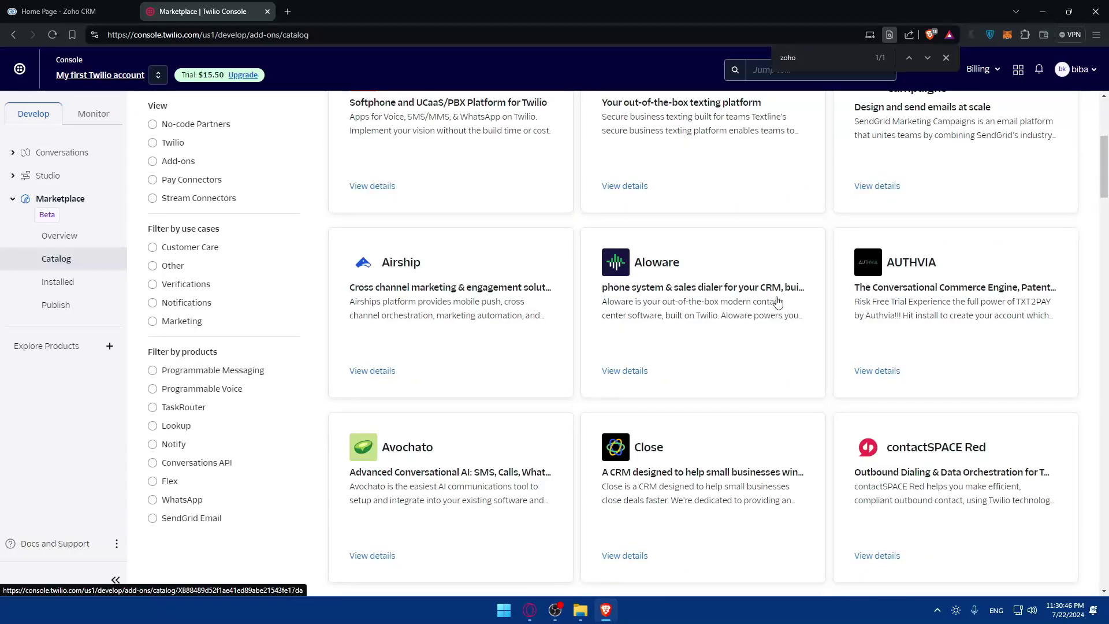
pyautogui.click(946, 57)
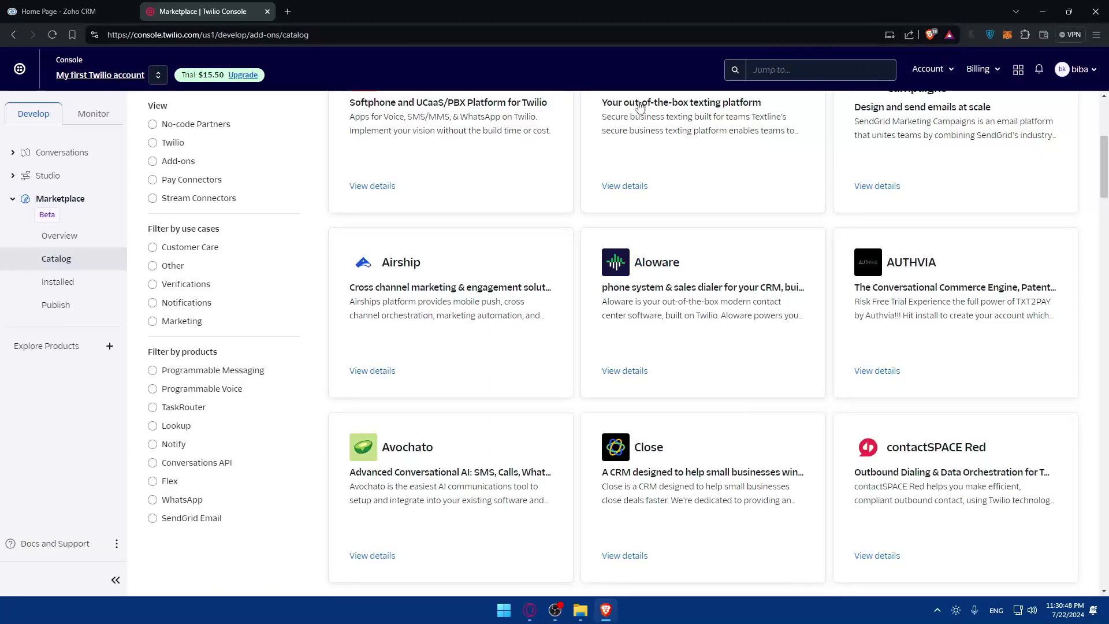
pyautogui.scroll(5, 594, 173)
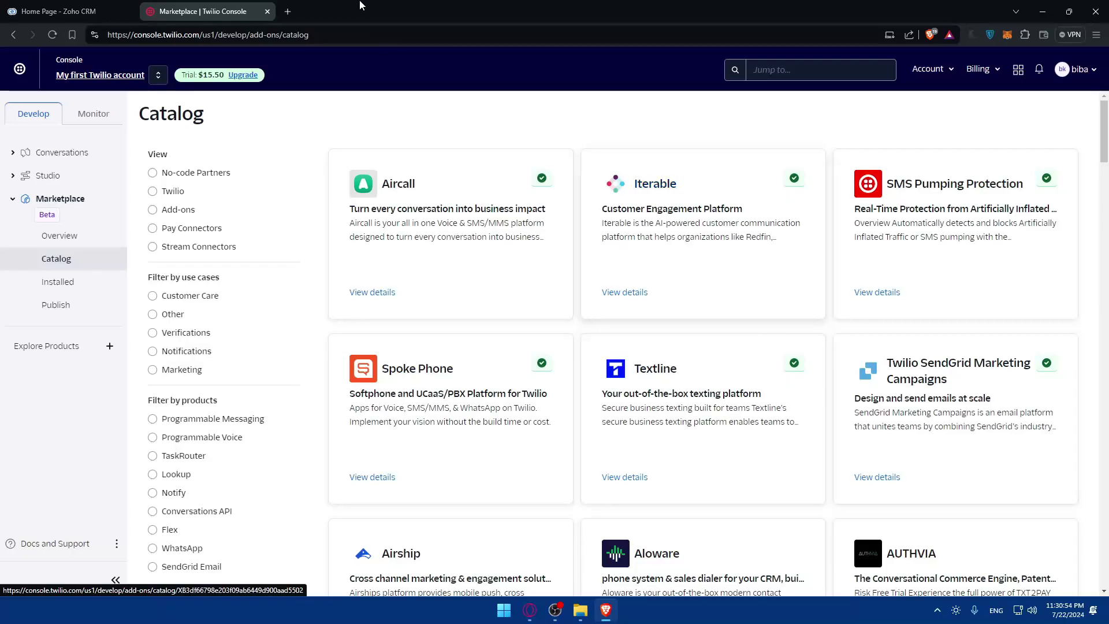
# - Load zapier.com in a new browser tab
pyautogui.click(287, 12)
pyautogui.write('za')
pyautogui.press('Return')
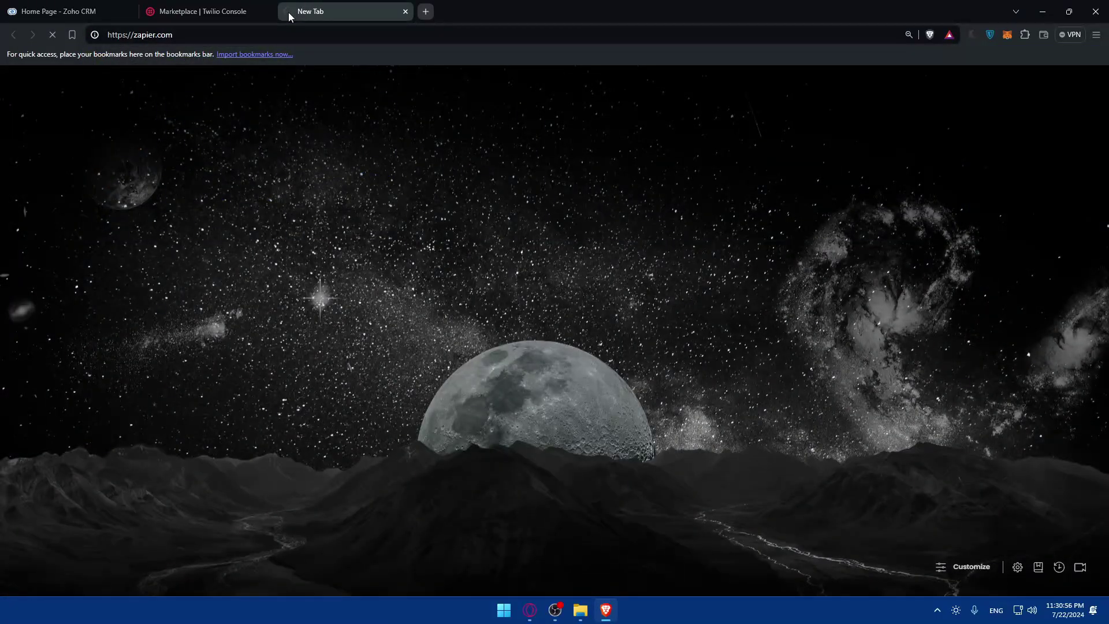
pyautogui.hotkey('ctrl', 'shift', 'n')
pyautogui.write('zapier.com')
pyautogui.press('Return')
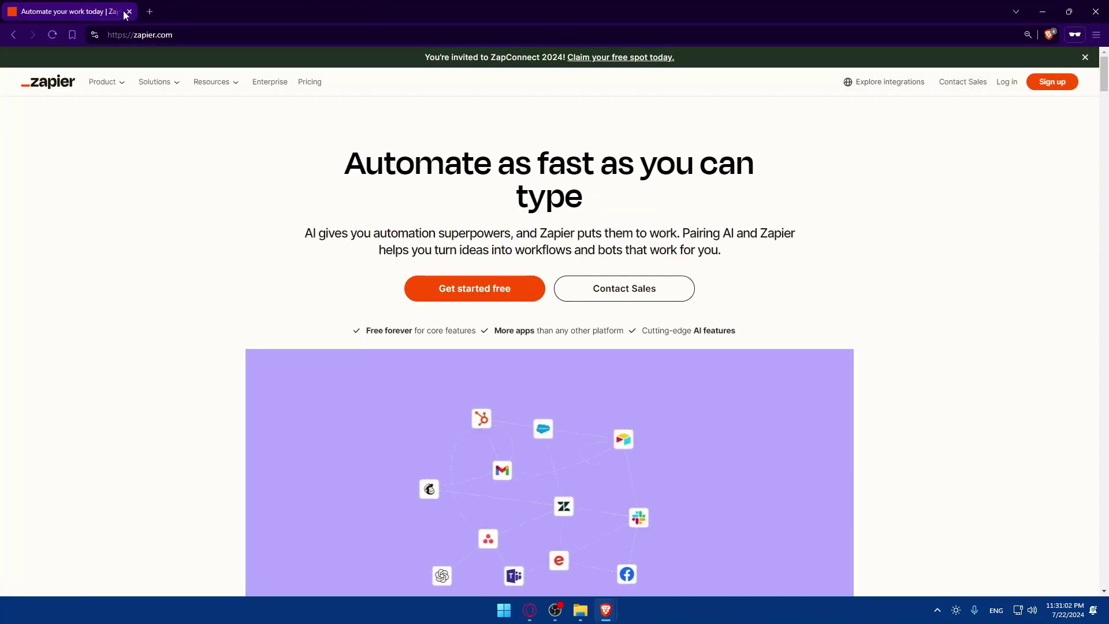
pyautogui.hotkey('ctrl', 'w')
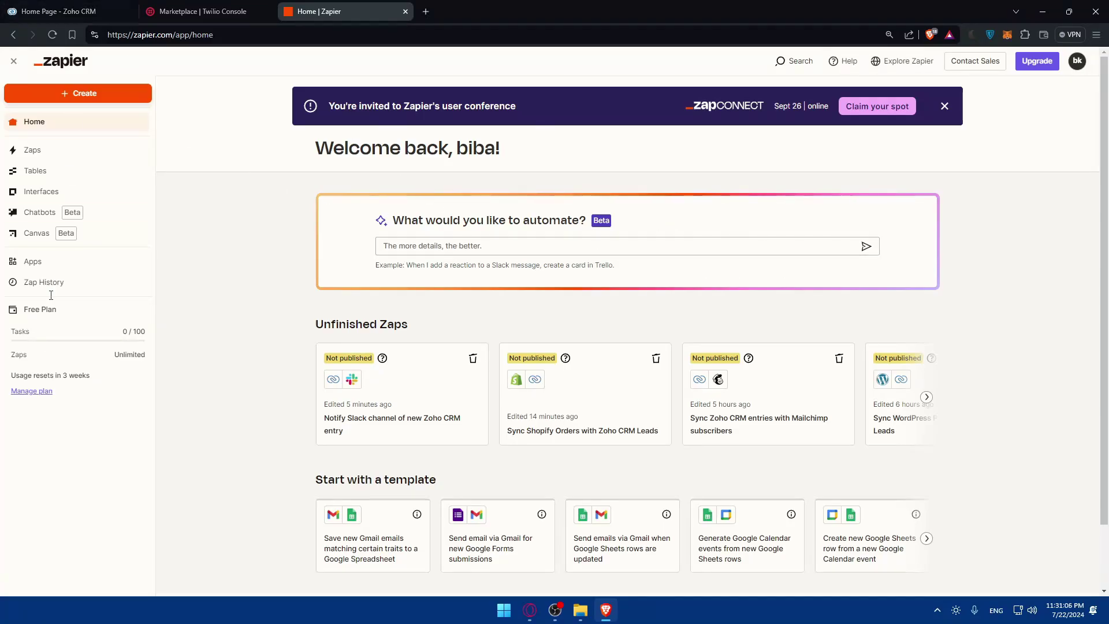
# - Search Zapier's Apps list for Twilio and start a new Twilio connection
pyautogui.click(33, 264)
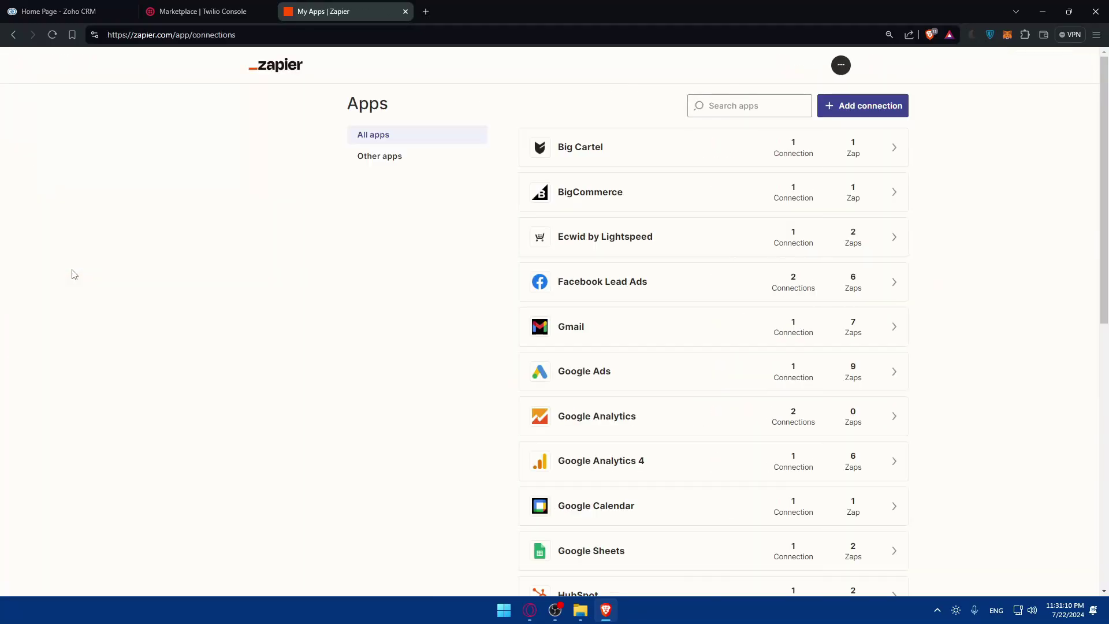
pyautogui.click(751, 96)
pyautogui.write('twilio')
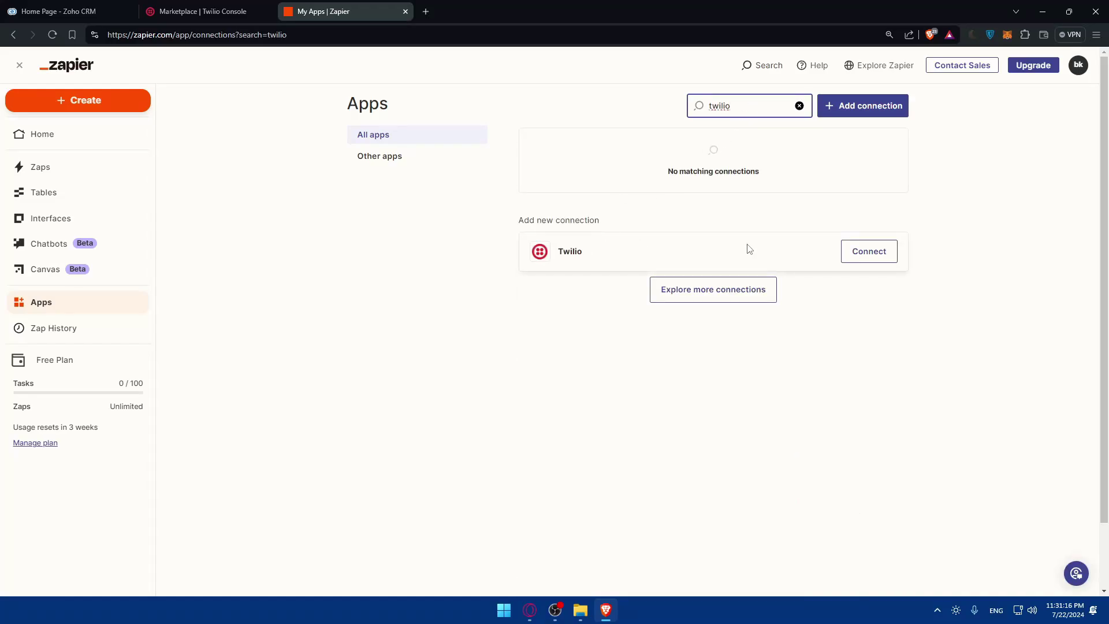
pyautogui.click(867, 250)
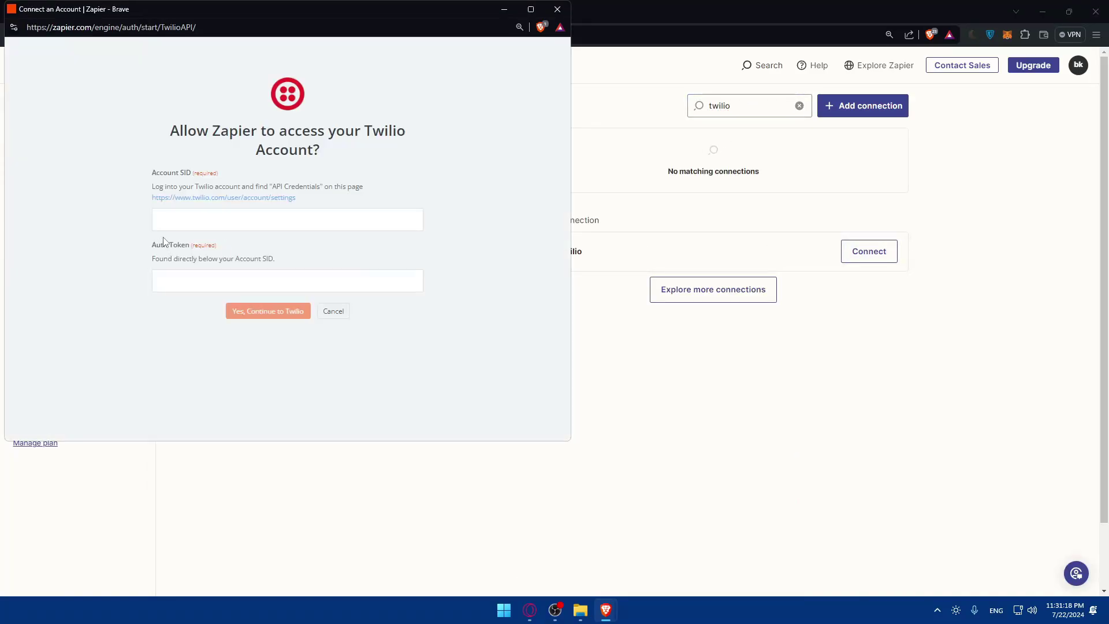
# - Follow the twilio.com account settings link shown under the Account SID field
pyautogui.click(171, 216)
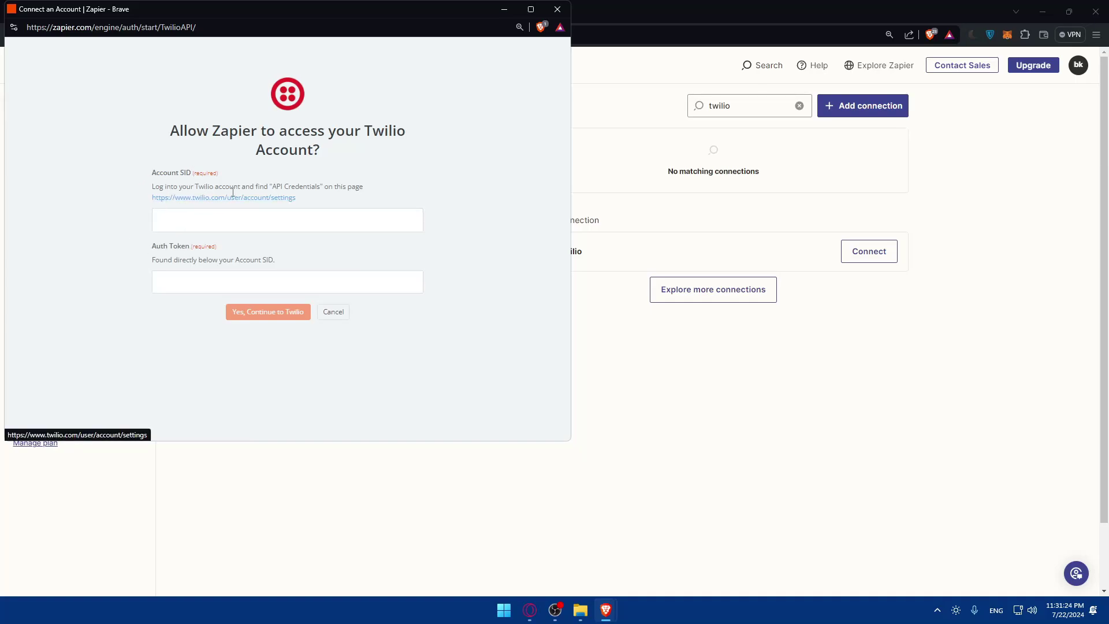
pyautogui.moveTo(153, 191); pyautogui.dragTo(334, 188)
pyautogui.click(338, 190)
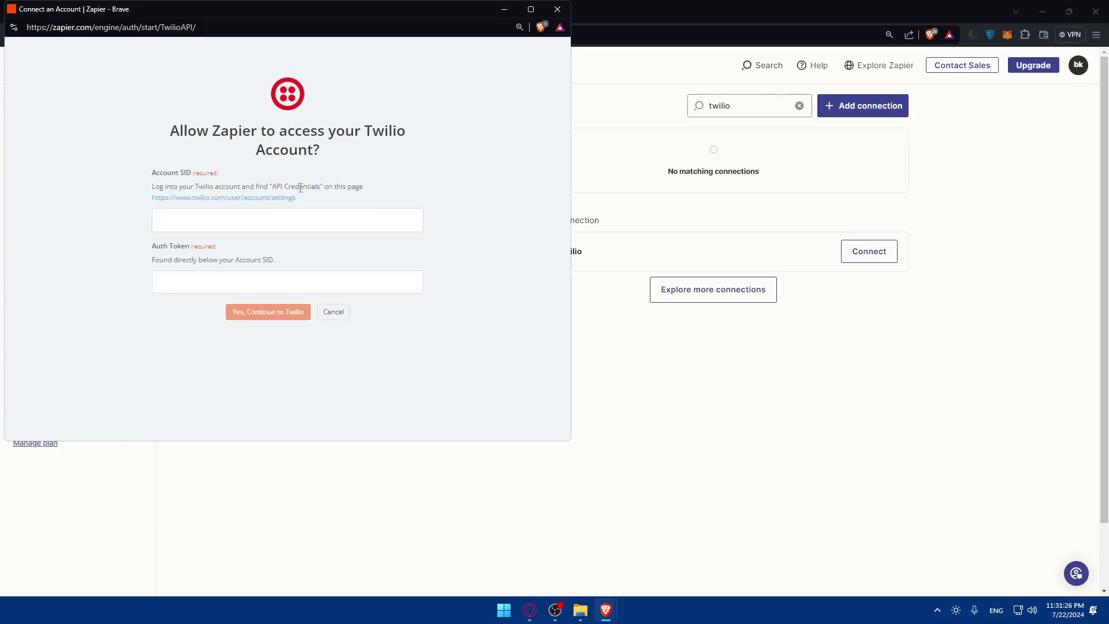
pyautogui.click(195, 198)
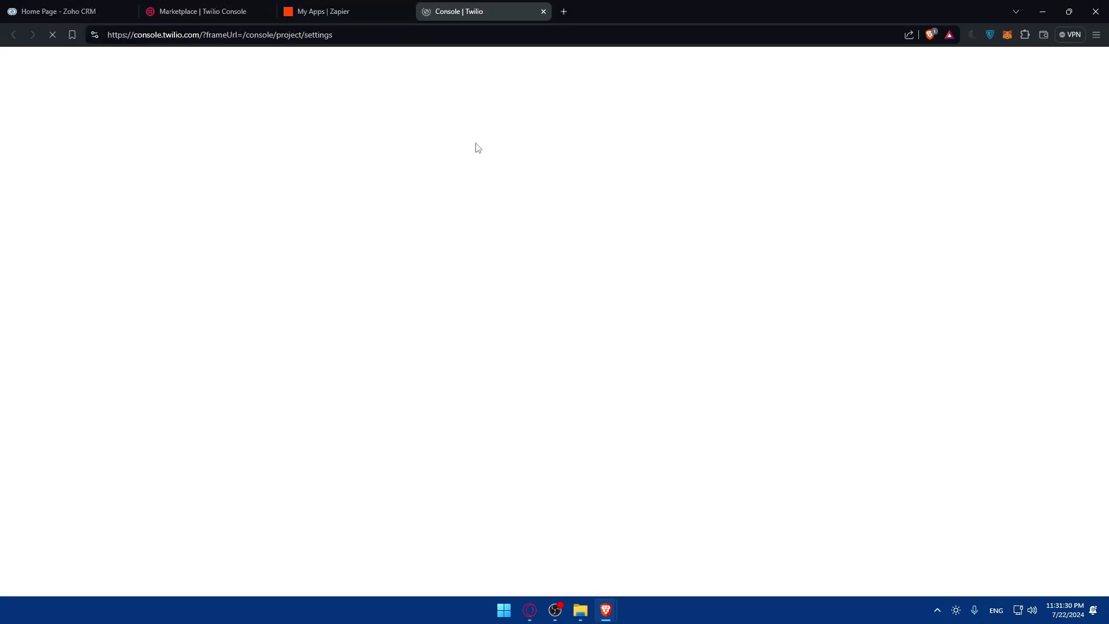
# - Copy the Account SID from Twilio General settings into Zapier's Account SID field
pyautogui.click(248, 12)
pyautogui.click(485, 11)
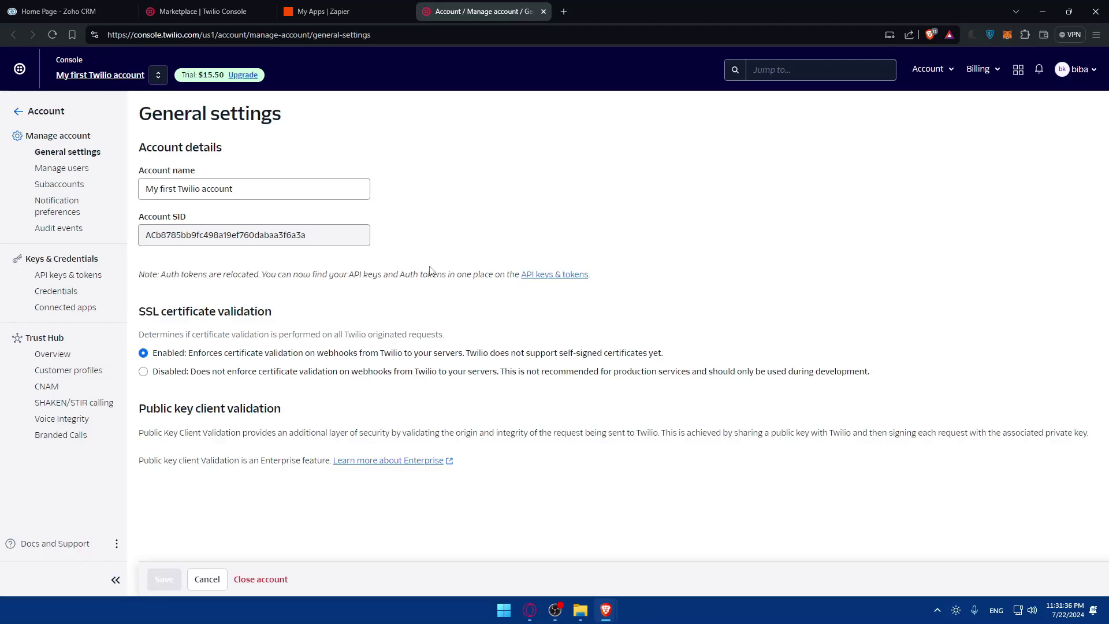
pyautogui.doubleClick(337, 237)
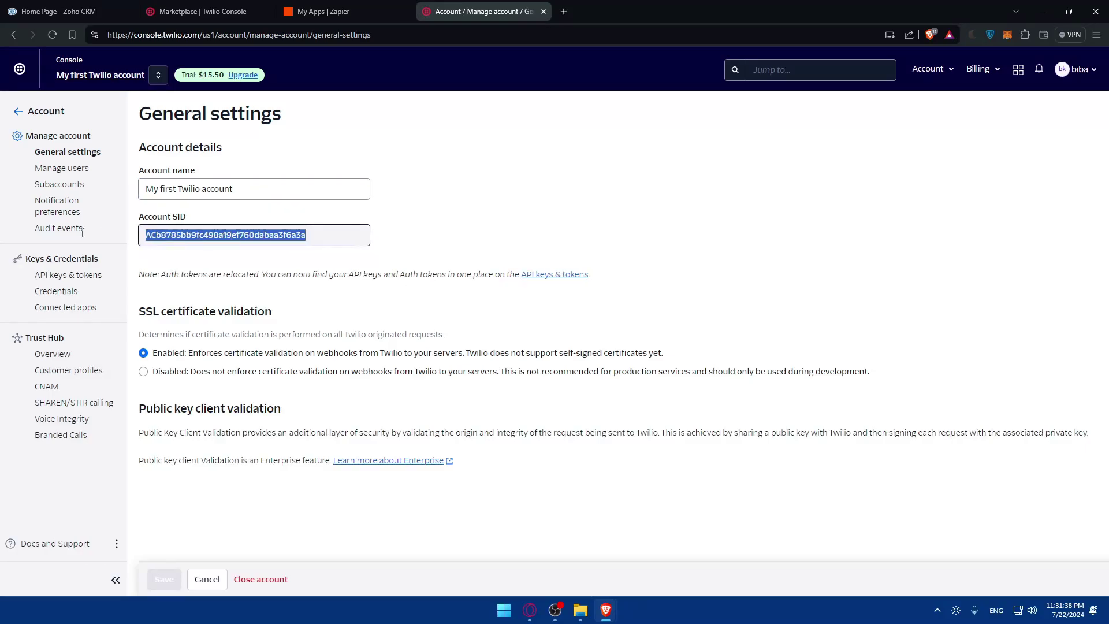
pyautogui.click(202, 11)
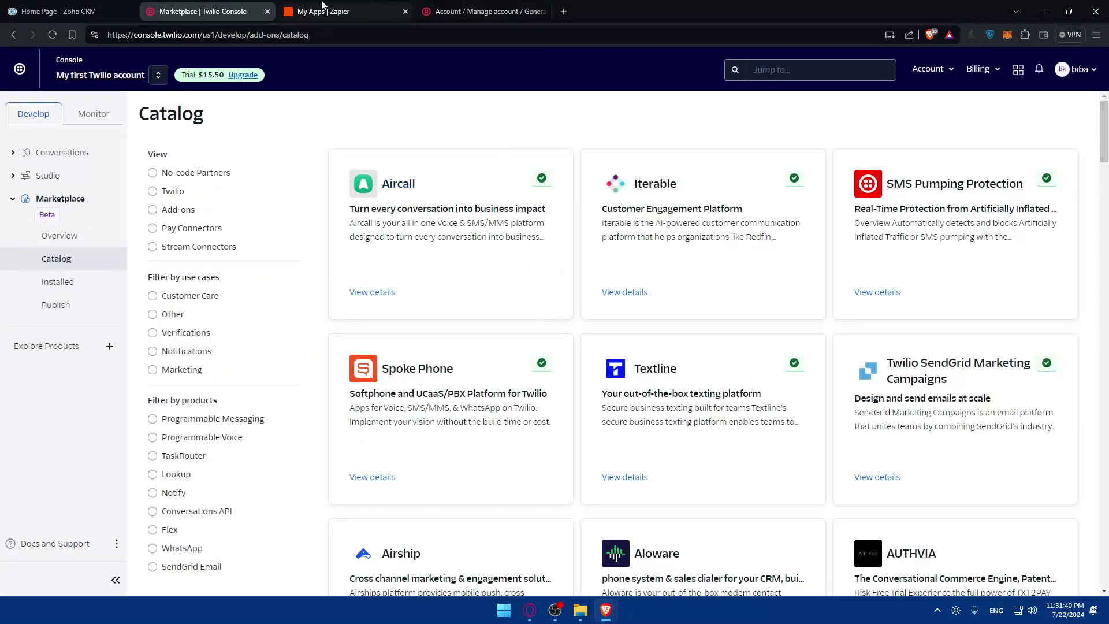
pyautogui.click(346, 11)
pyautogui.click(477, 7)
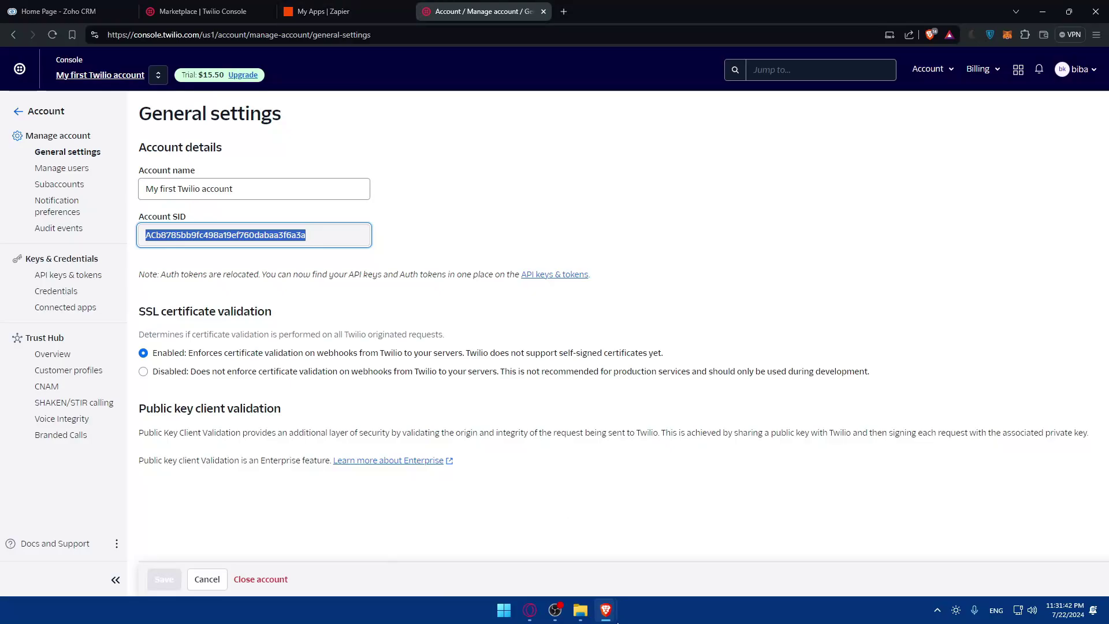
pyautogui.click(660, 536)
pyautogui.click(349, 222)
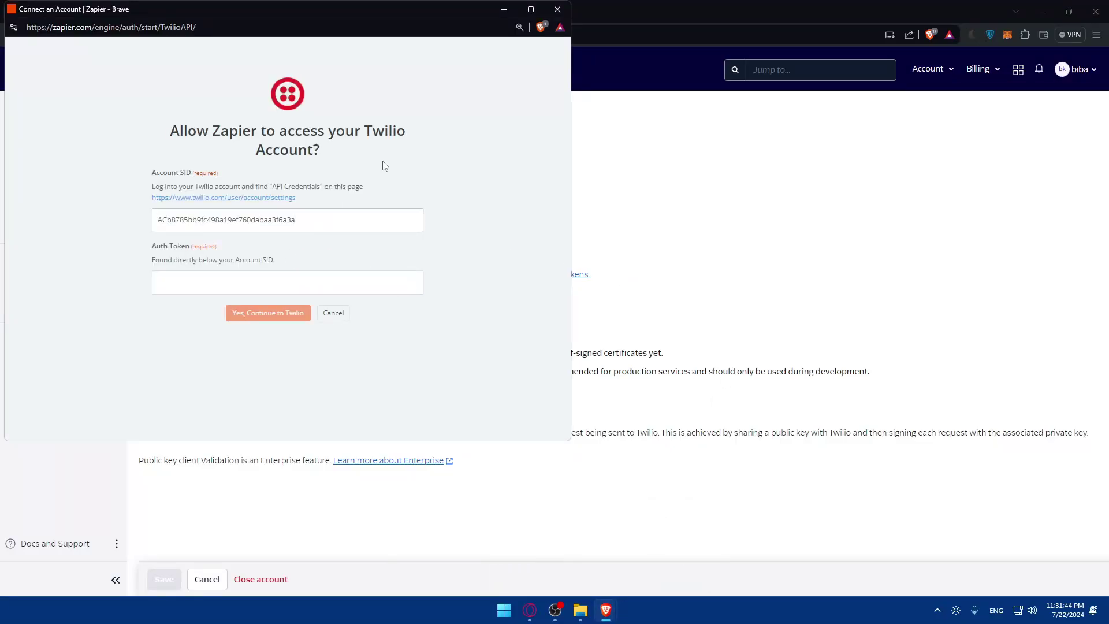
pyautogui.moveTo(638, 59); pyautogui.dragTo(872, 161)
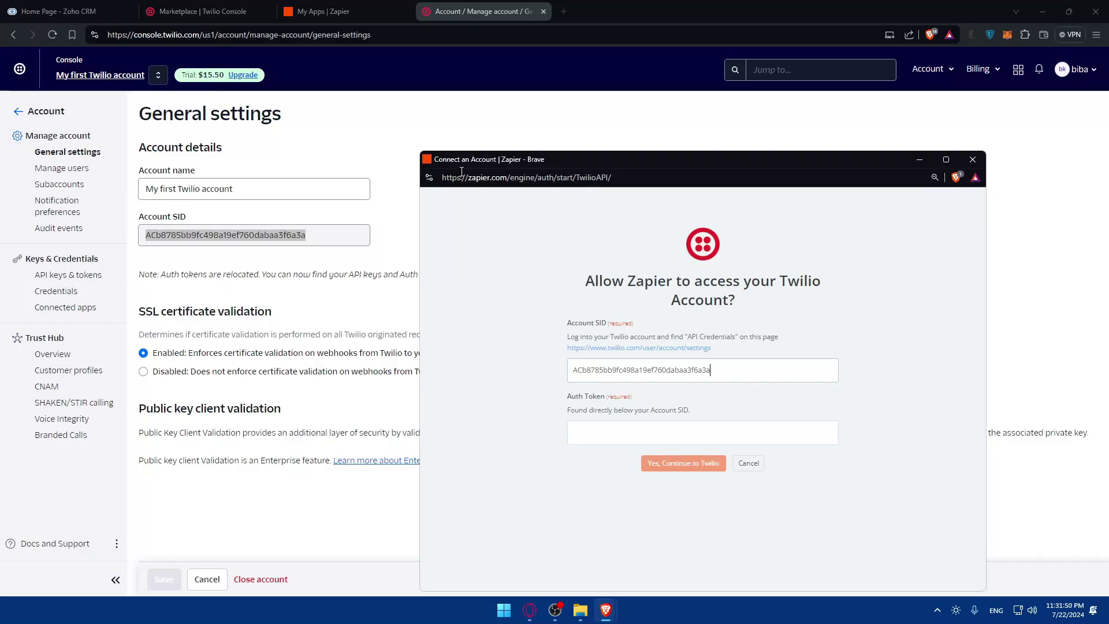
pyautogui.click(277, 271)
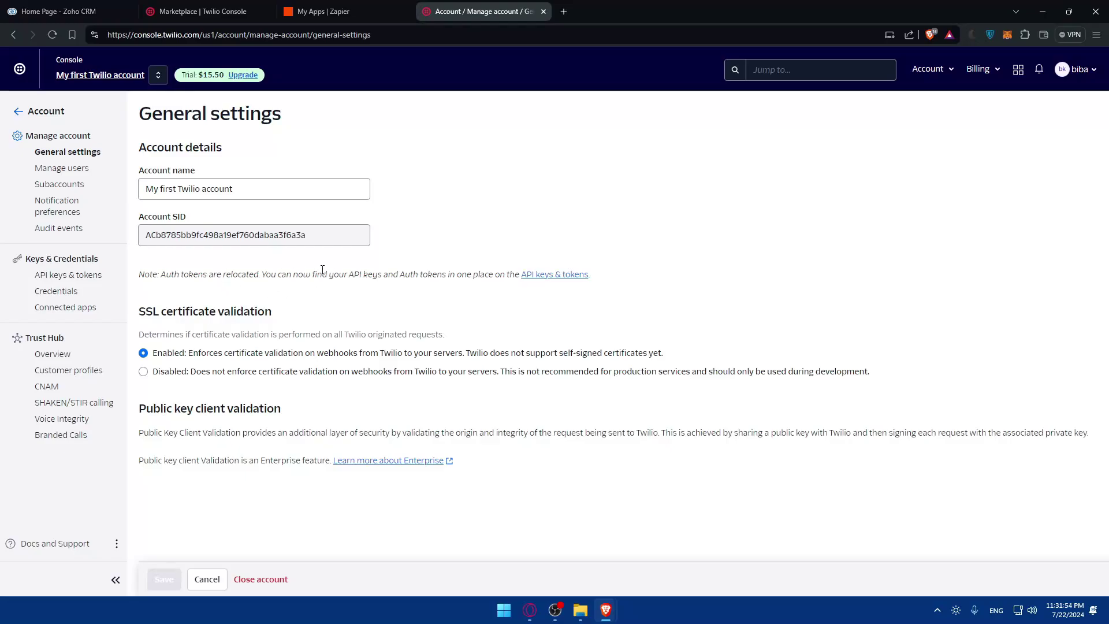
# - Look up the live Auth token on Twilio's API keys & tokens page for the Zapier form
pyautogui.click(551, 275)
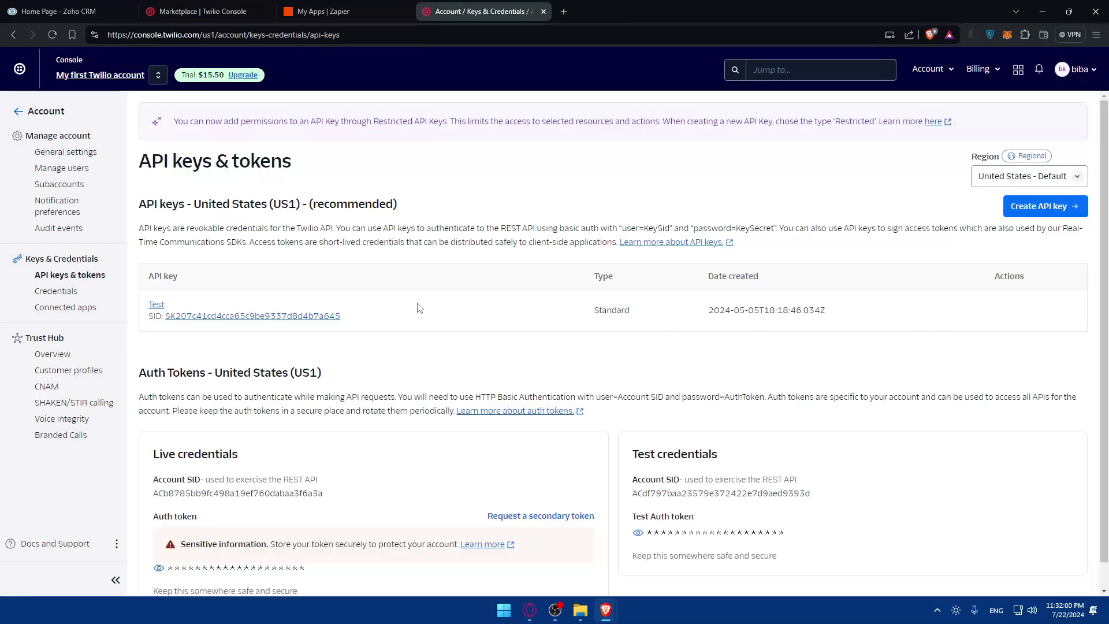
pyautogui.scroll(-1, 516, 337)
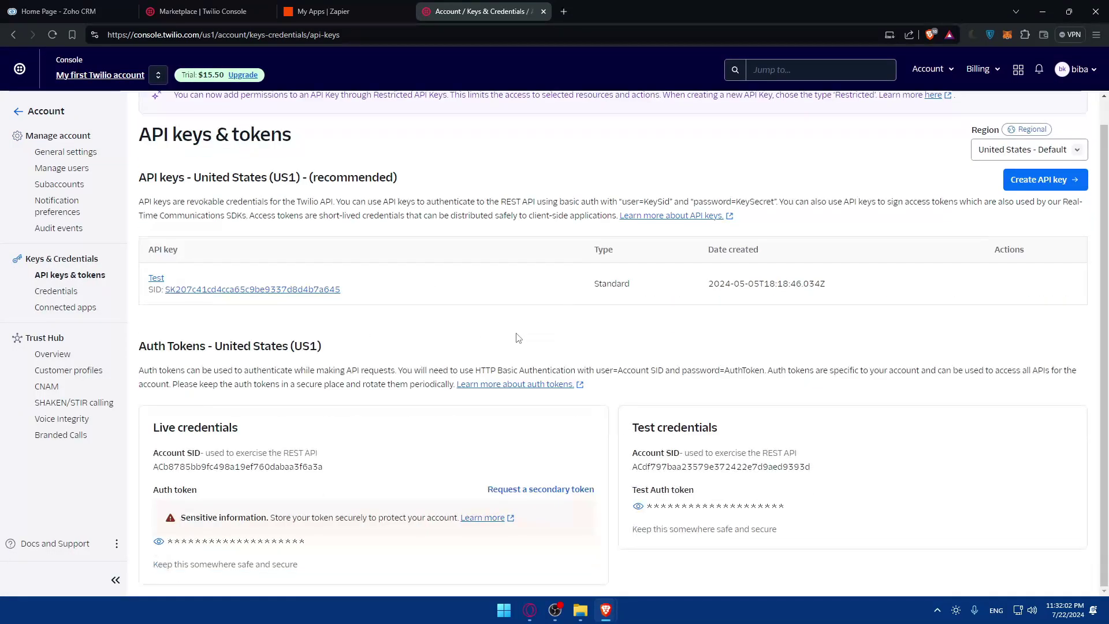
pyautogui.scroll(1, 434, 469)
pyautogui.scroll(-1, 435, 469)
pyautogui.moveTo(605, 609)
pyautogui.click(663, 544)
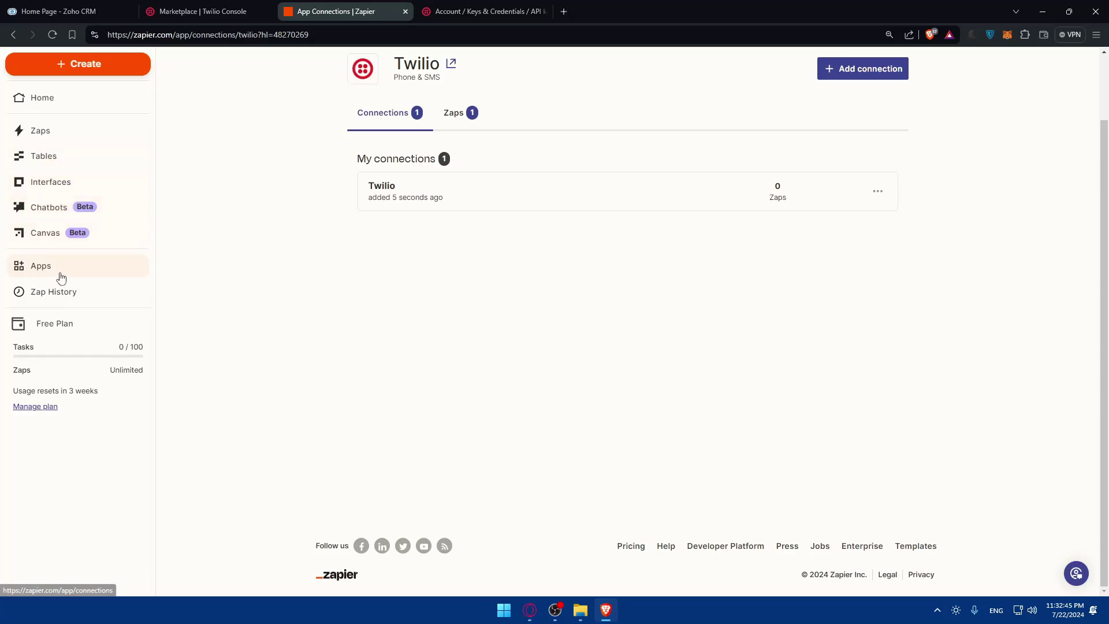
# - Search the Apps list for Zoho CRM and start a new Zoho CRM connection
pyautogui.hotkey('alt', 'Left')
pyautogui.click(739, 109)
pyautogui.write('z')
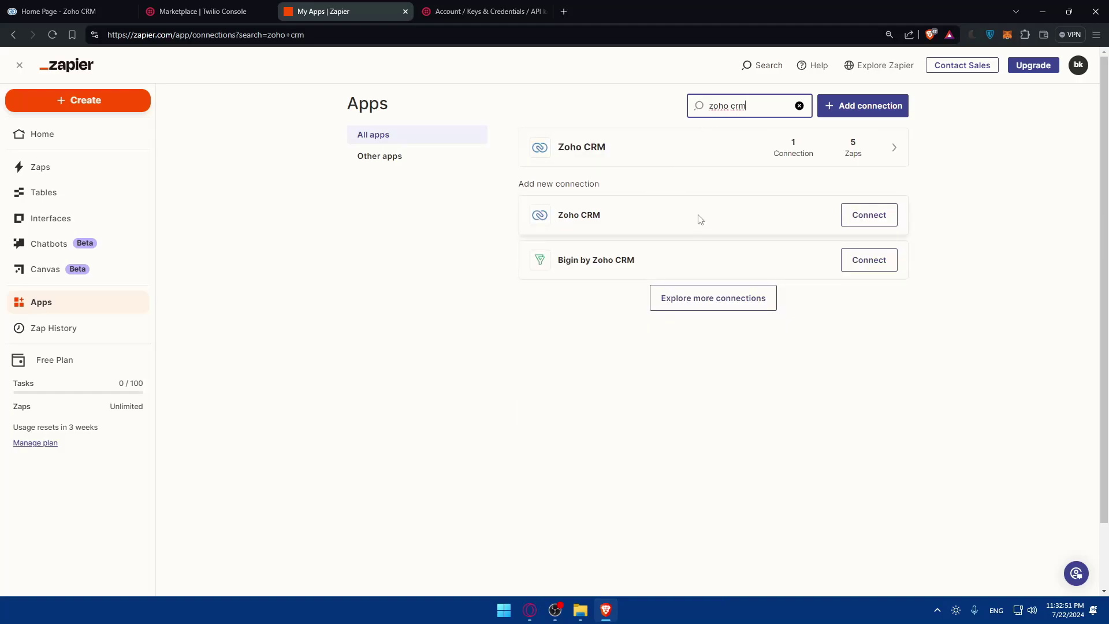
pyautogui.click(878, 214)
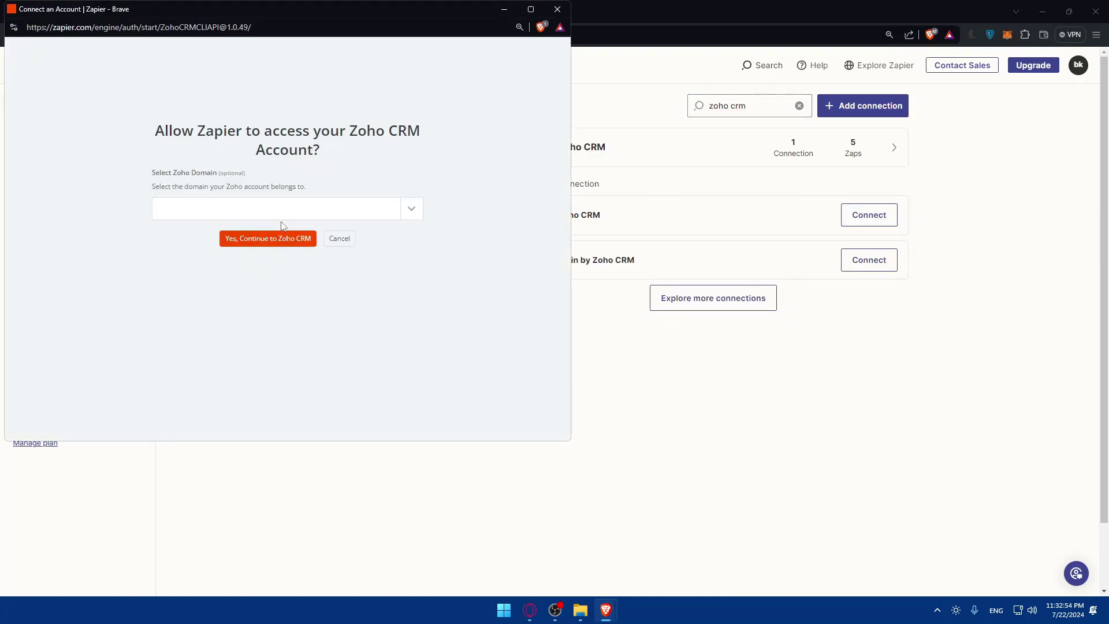
# - Set the Zoho Domain to zoho.com and proceed to authorize the account
pyautogui.click(267, 209)
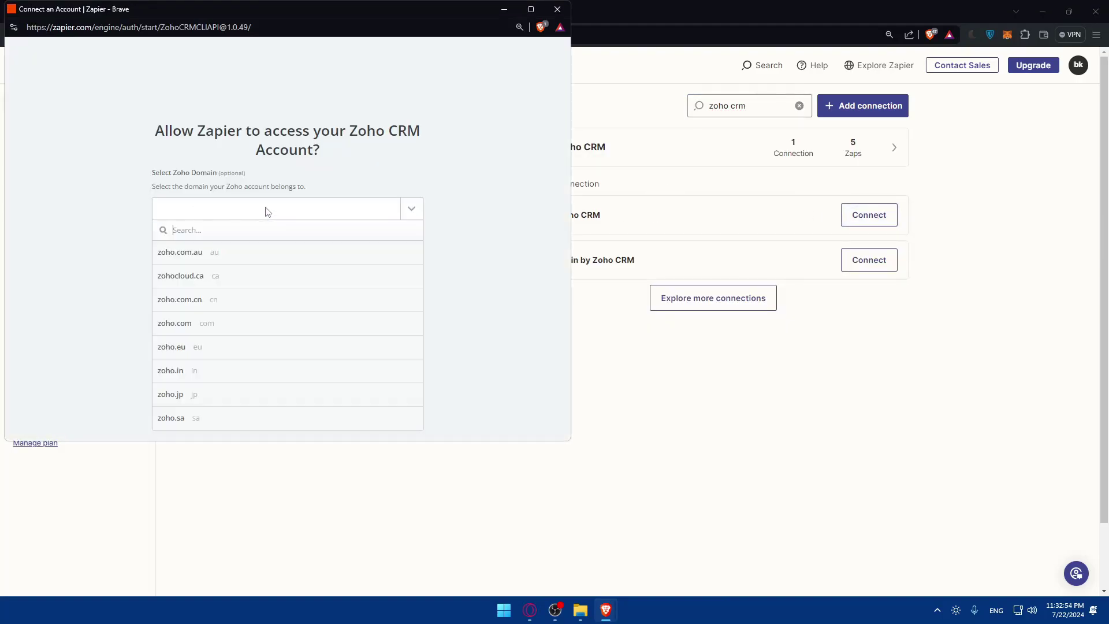
pyautogui.click(208, 325)
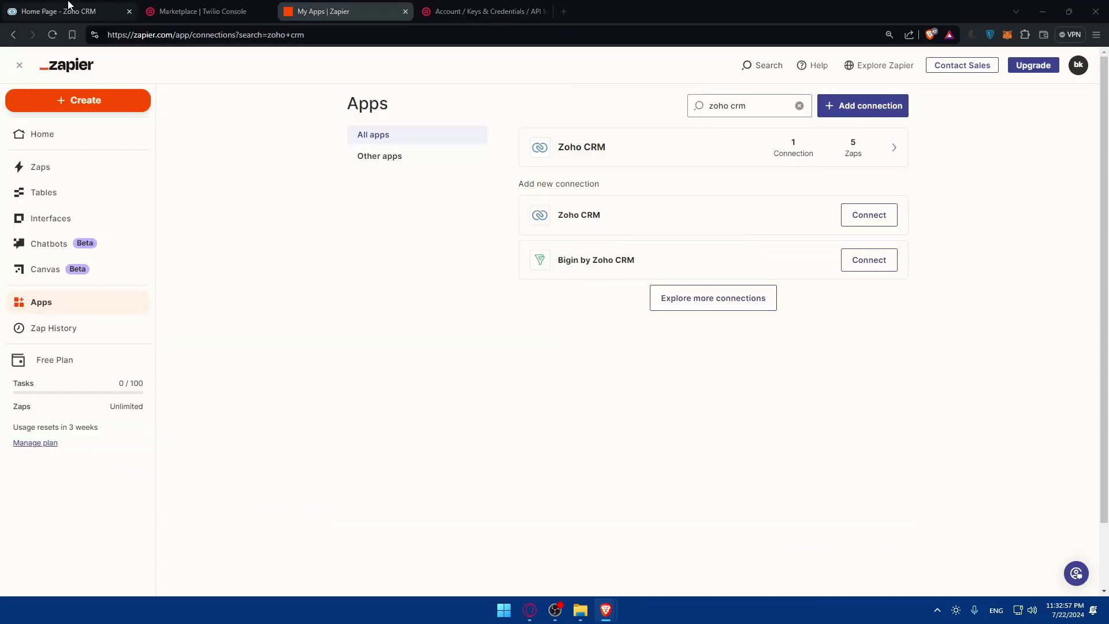
pyautogui.click(58, 11)
pyautogui.moveTo(149, 36); pyautogui.dragTo(185, 42)
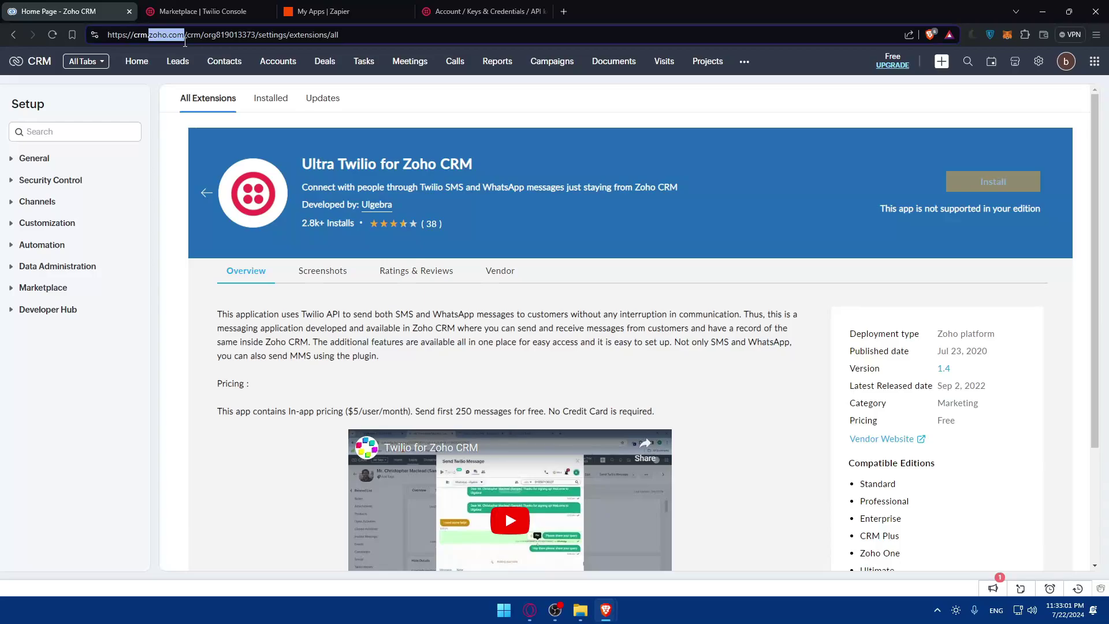
pyautogui.moveTo(605, 610)
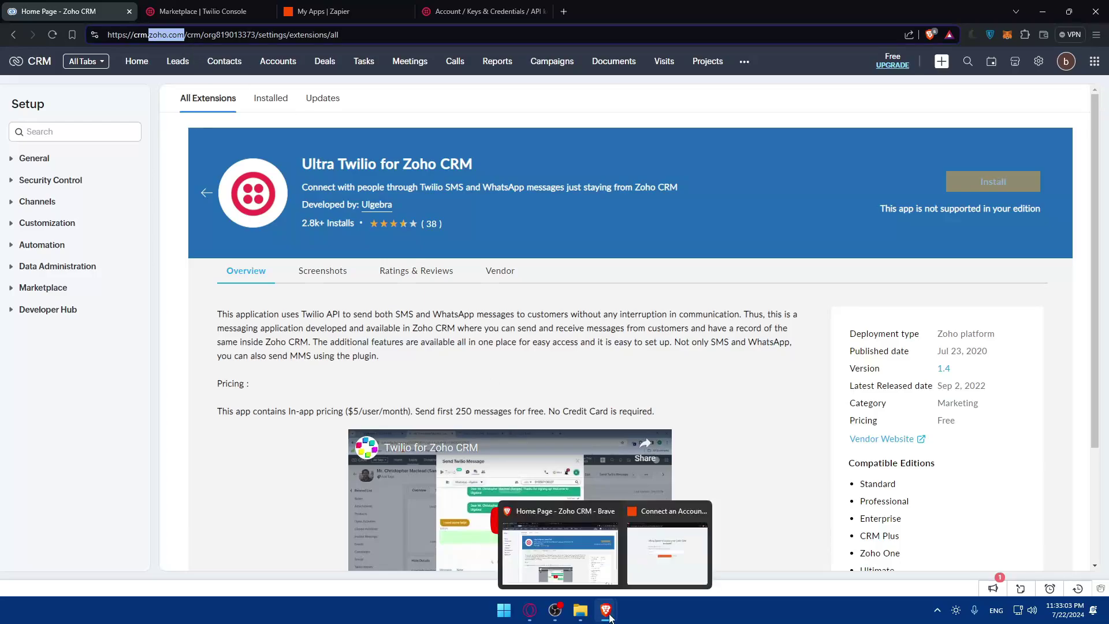
pyautogui.click(664, 548)
pyautogui.click(514, 305)
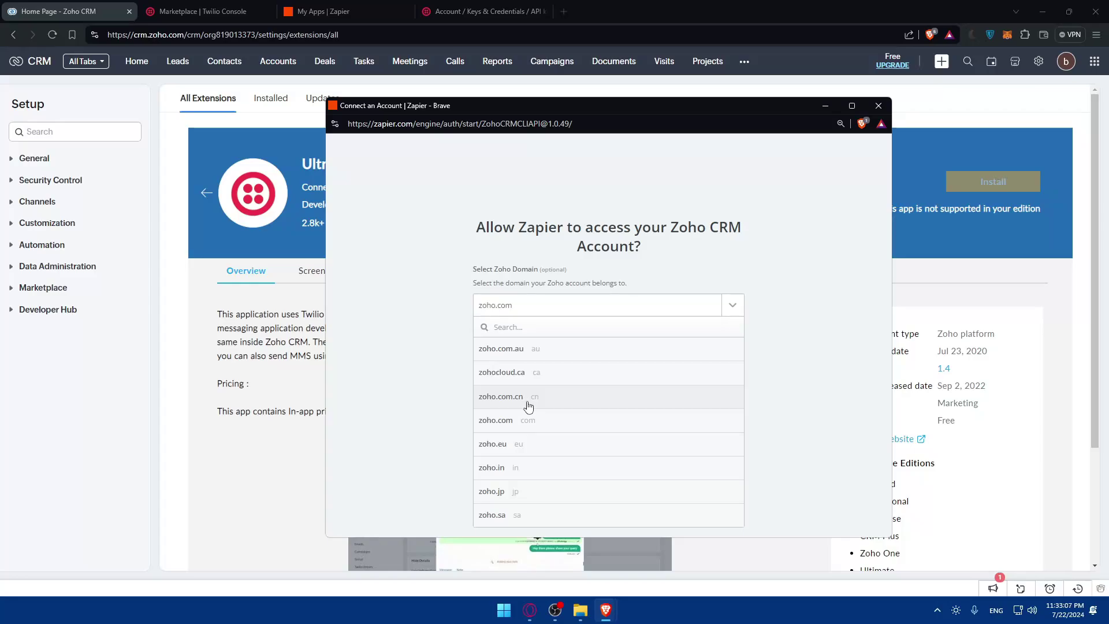
pyautogui.click(554, 420)
pyautogui.click(584, 336)
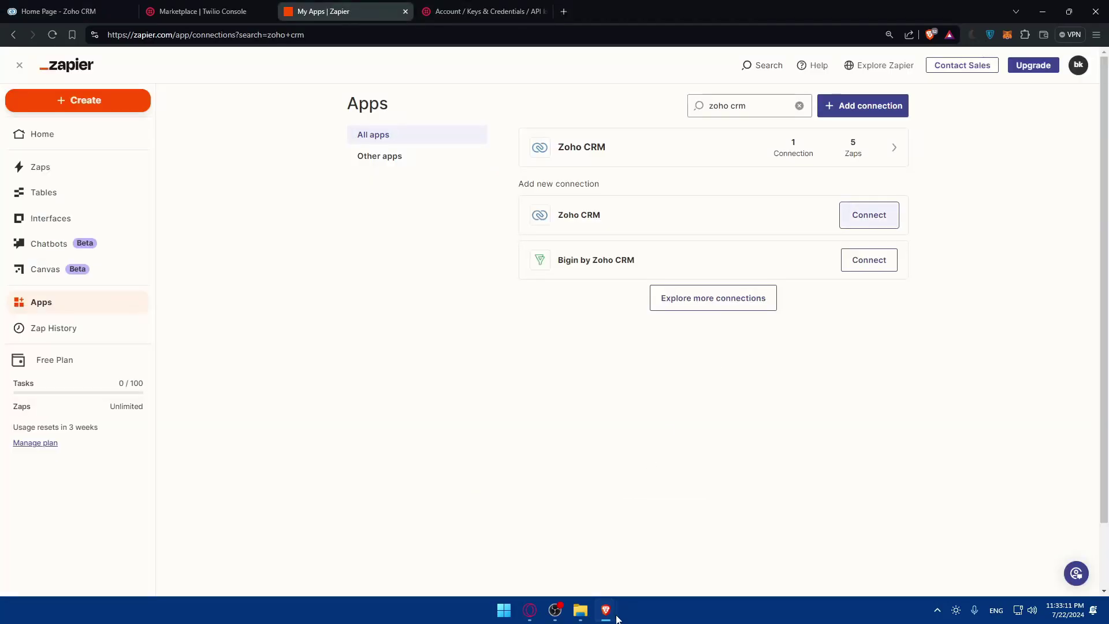
# - Accept the Zoho consent page to grant Zapier access, then view the new connection
pyautogui.click(658, 543)
pyautogui.scroll(-1, 530, 341)
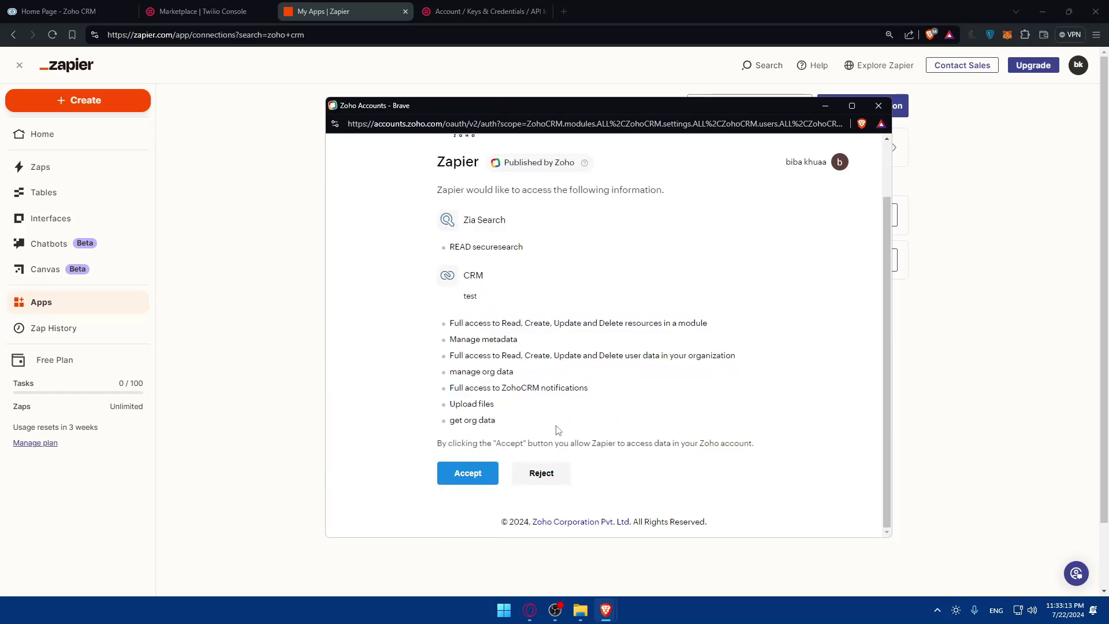
pyautogui.click(479, 474)
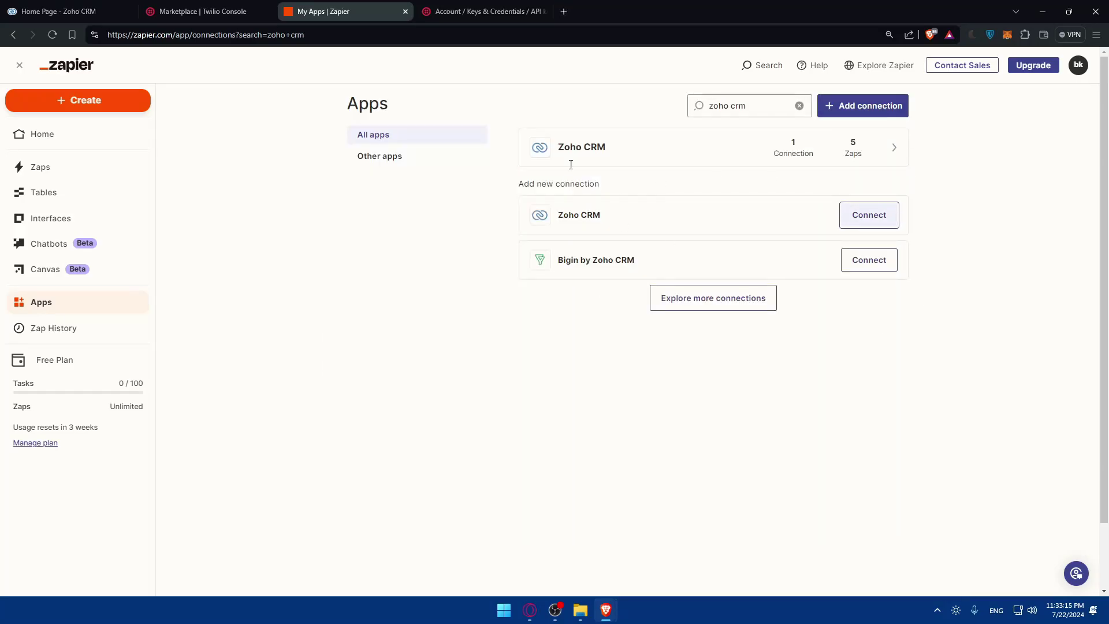
pyautogui.click(860, 156)
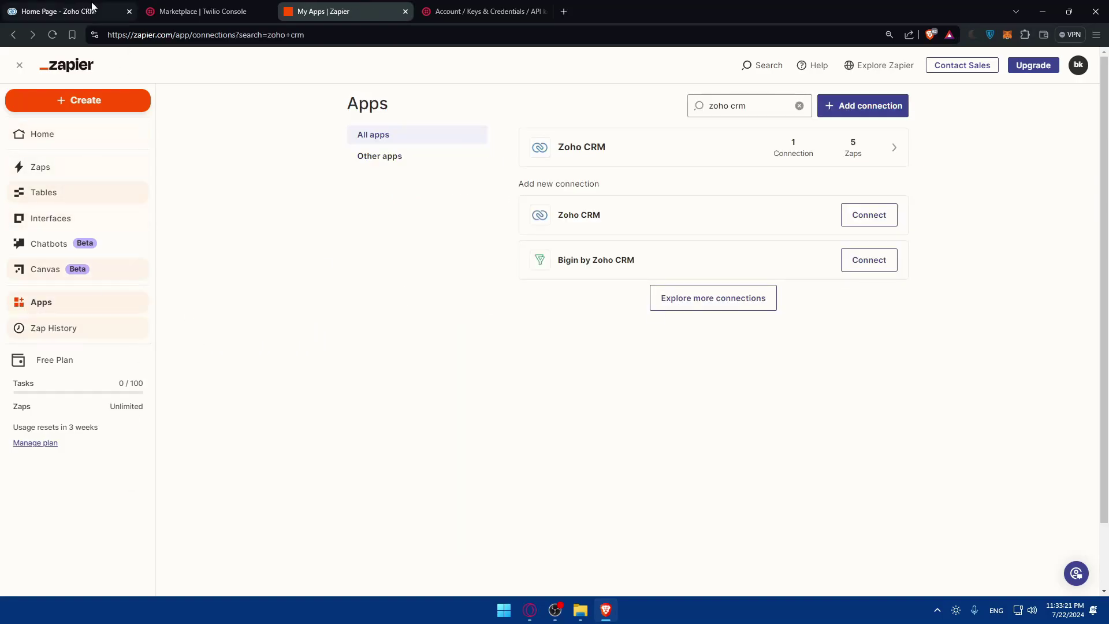
pyautogui.click(82, 111)
# - Create a new Zap and ask Copilot for a Zoho CRM new-contact to Twilio SMS flow
pyautogui.click(76, 149)
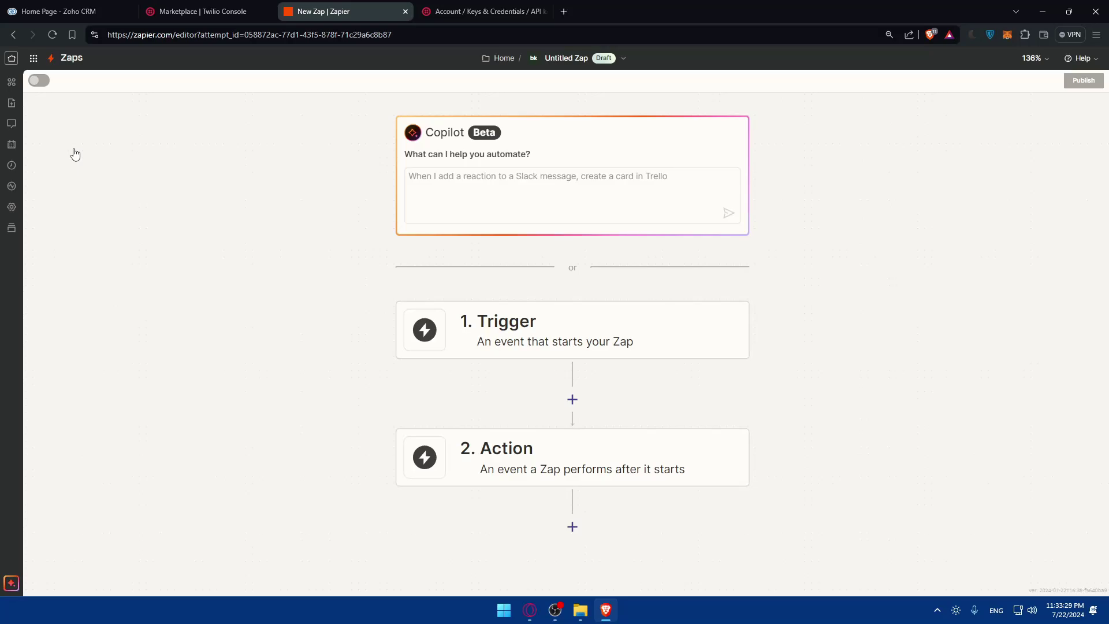
pyautogui.click(480, 186)
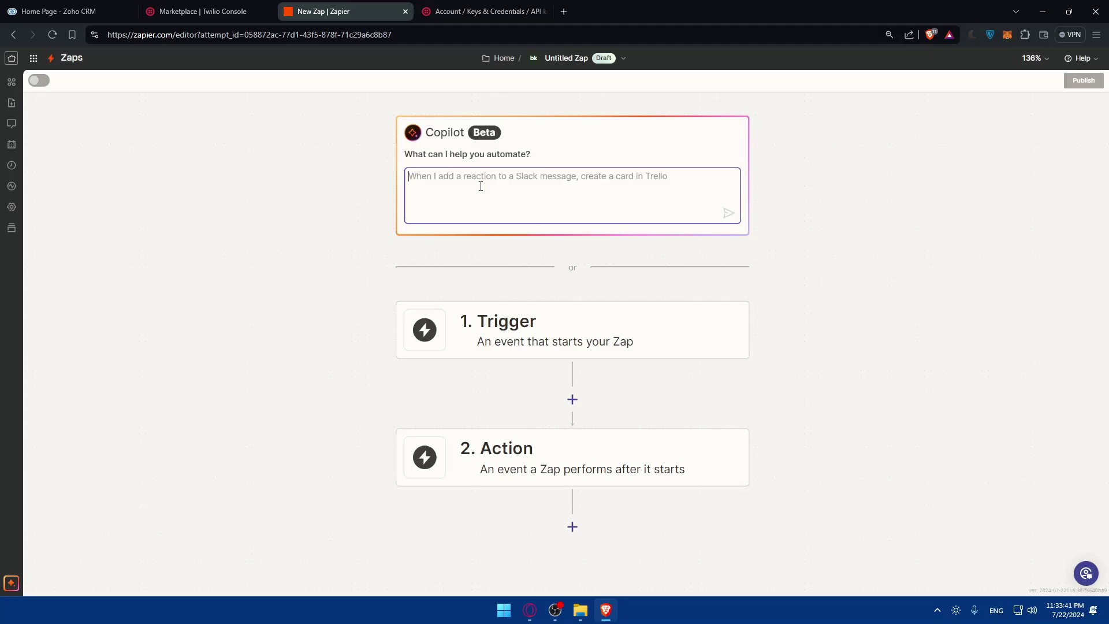
pyautogui.click(499, 343)
pyautogui.click(319, 238)
pyautogui.click(474, 197)
pyautogui.write('connect zoho crm with twil')
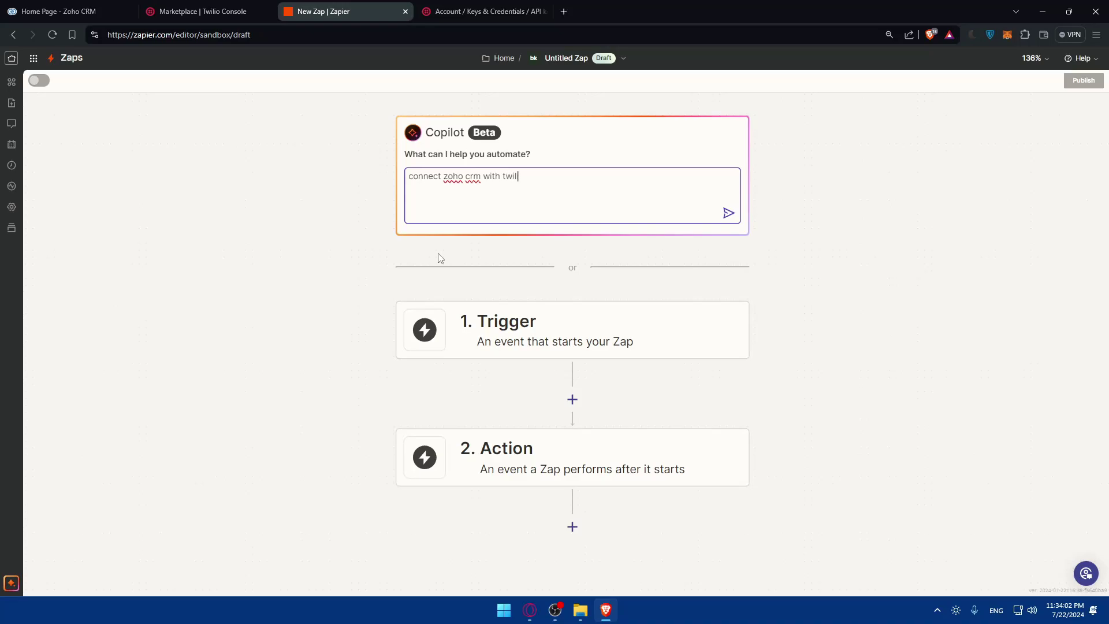
pyautogui.press('Return')
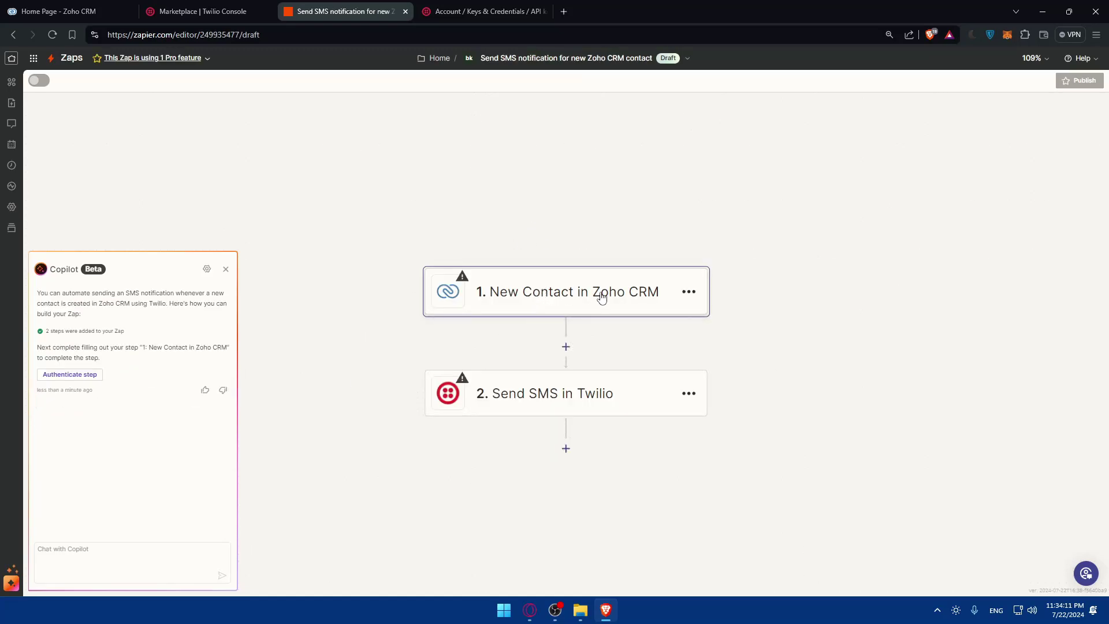
# - Run the Zoho CRM New Contact trigger test, then open the Twilio Send SMS fields
pyautogui.click(578, 293)
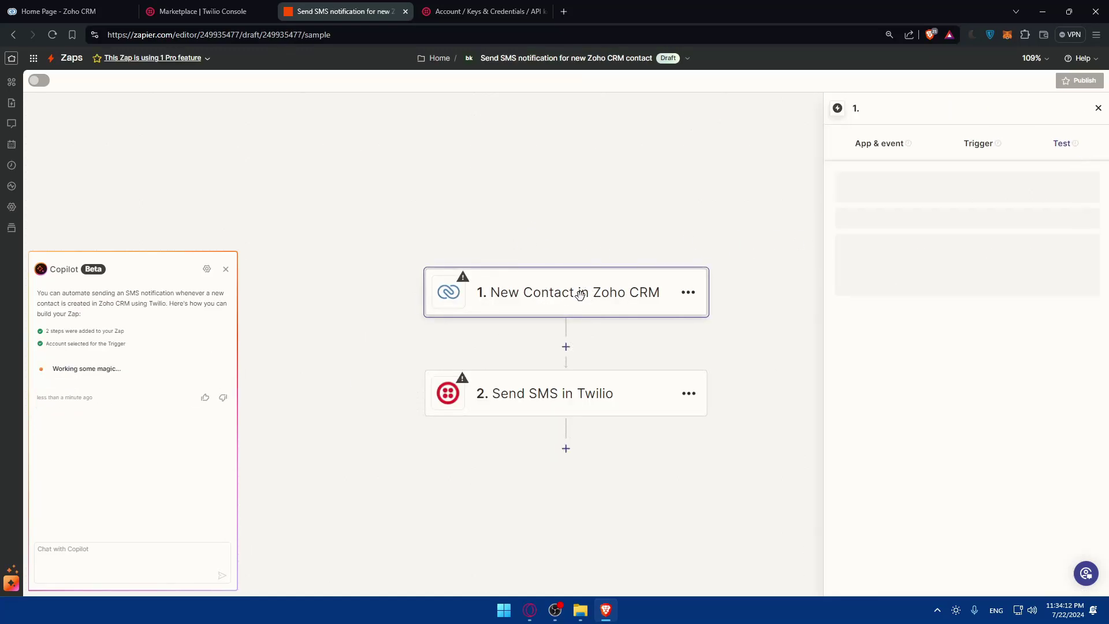
pyautogui.click(900, 144)
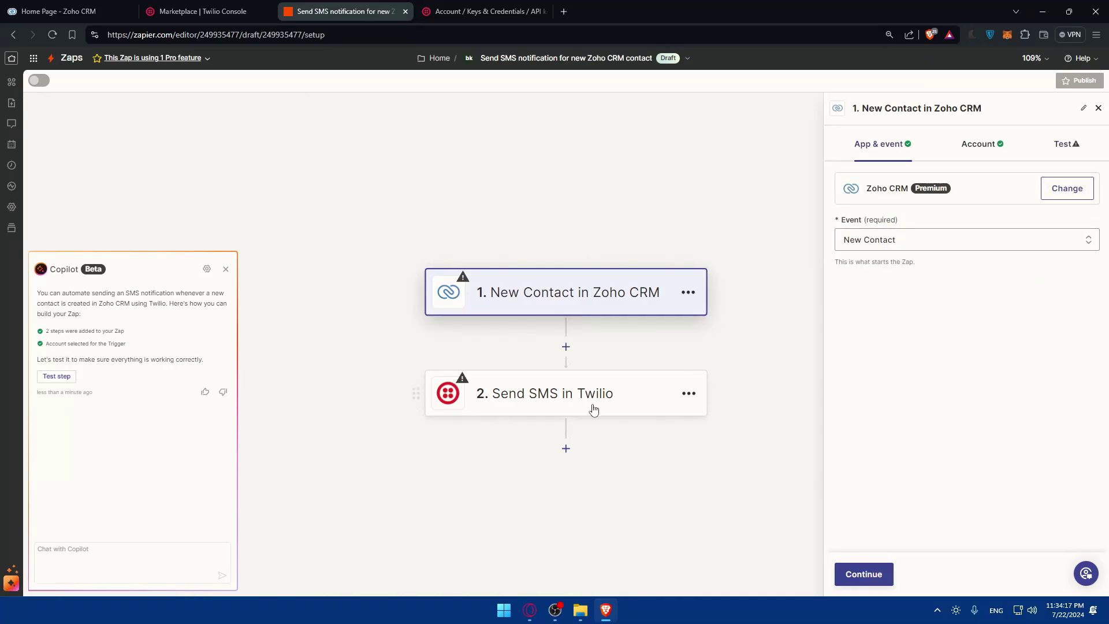
pyautogui.click(571, 404)
pyautogui.click(873, 147)
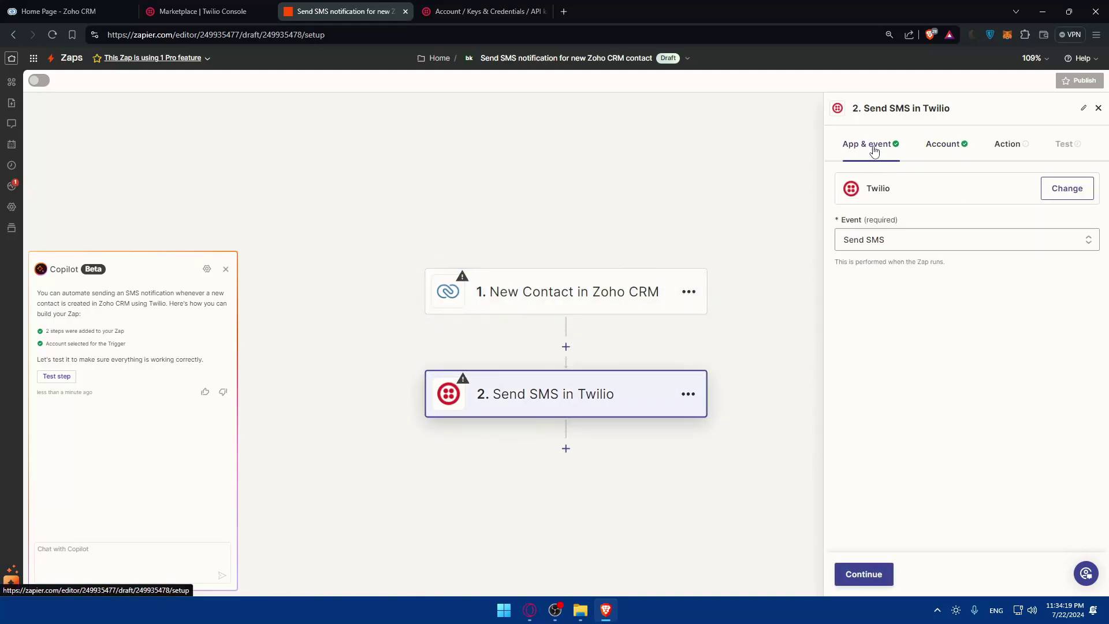
pyautogui.click(633, 299)
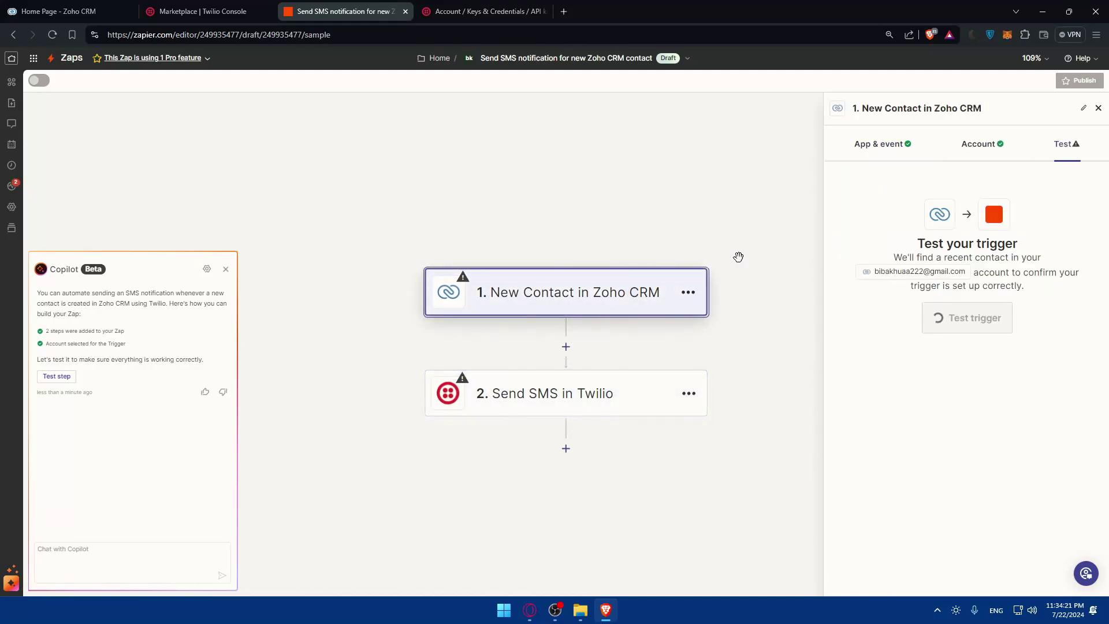
pyautogui.click(951, 318)
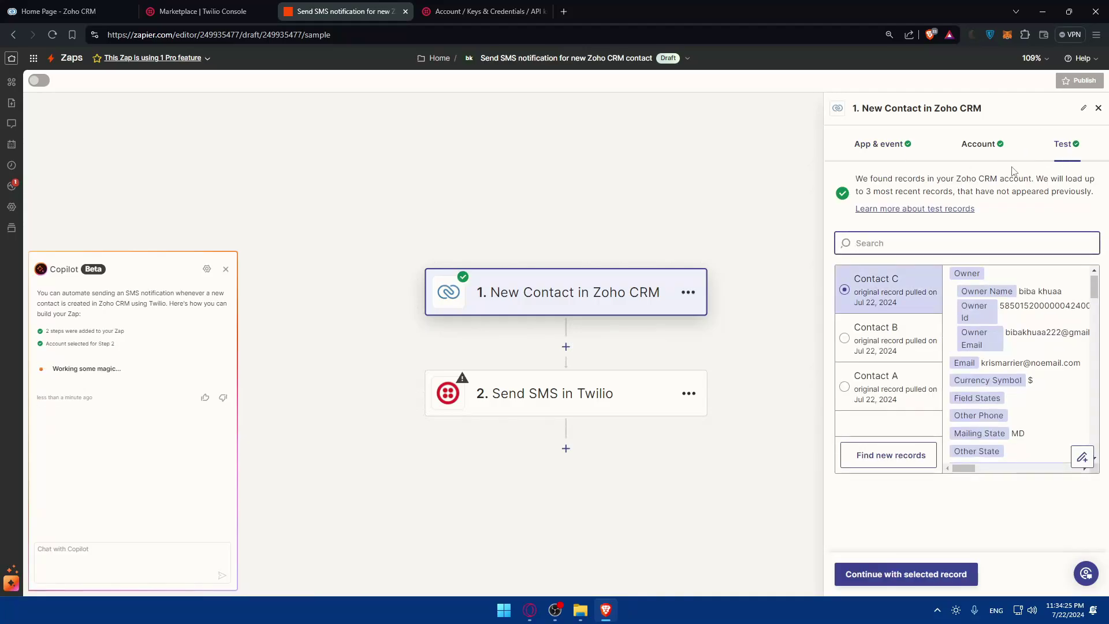
pyautogui.click(889, 143)
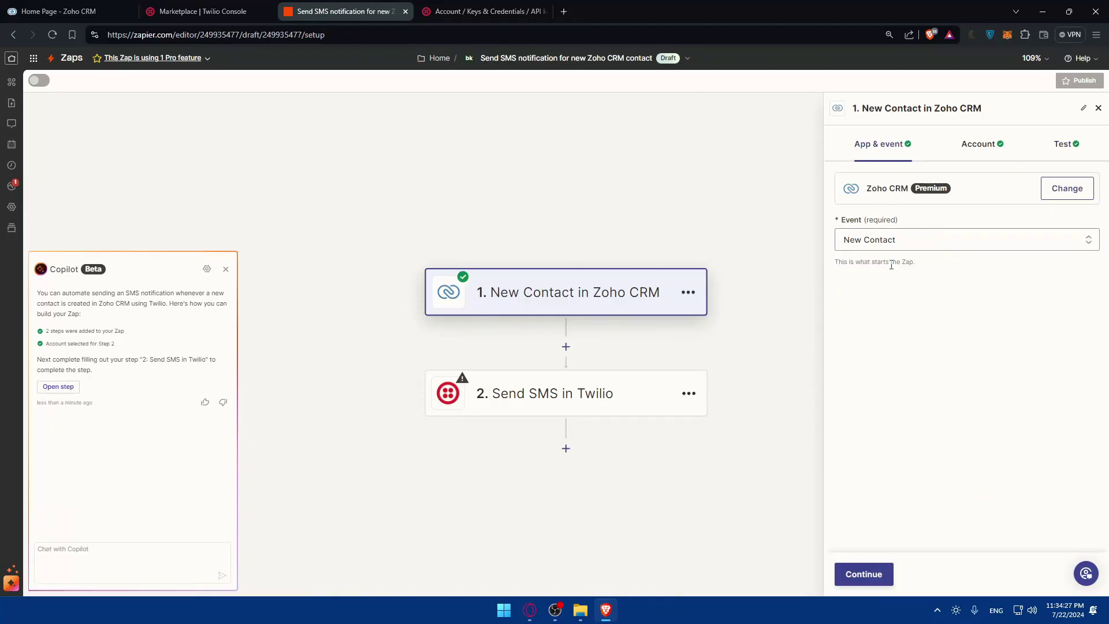
pyautogui.click(586, 402)
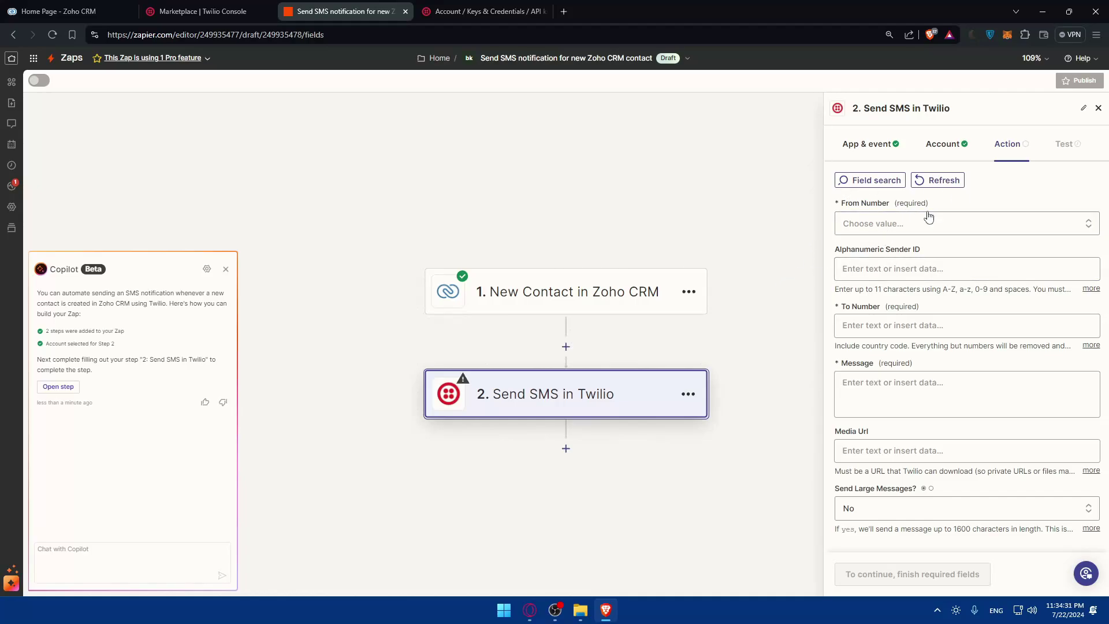
# - Switch the Twilio step's event from Send SMS to API Request (Beta), trying Call Phone first
pyautogui.click(864, 223)
pyautogui.click(944, 233)
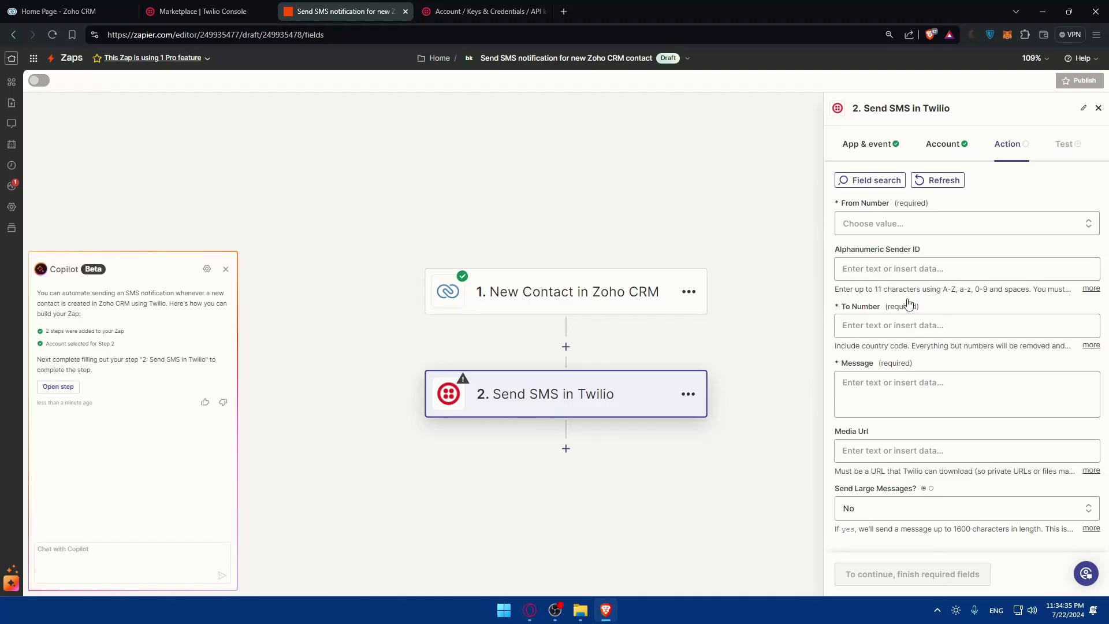
pyautogui.click(858, 150)
pyautogui.click(882, 240)
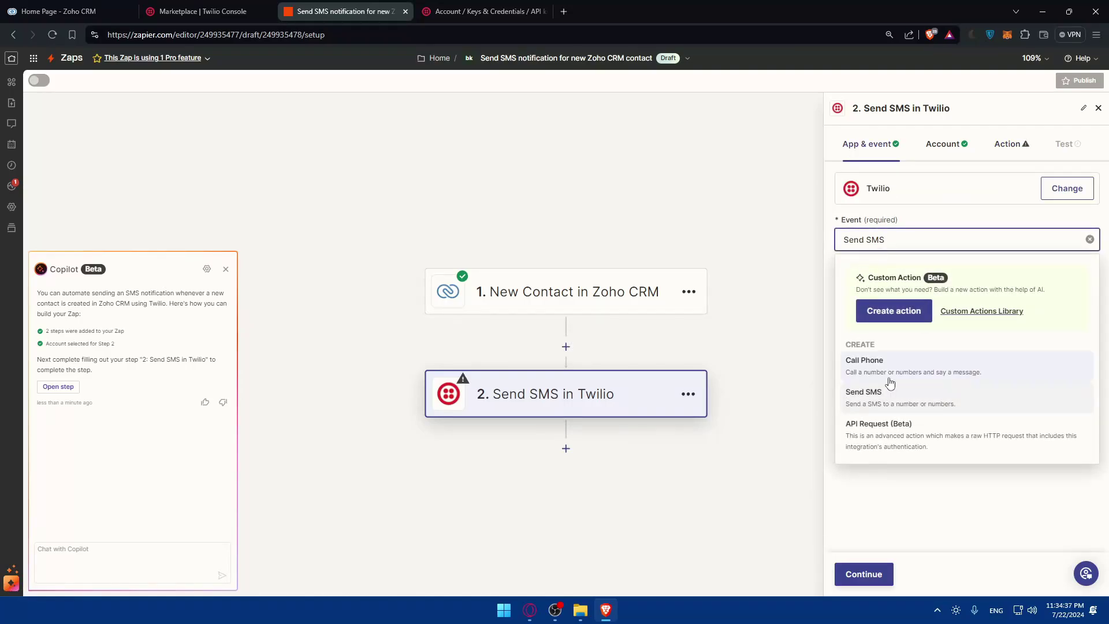
pyautogui.click(875, 363)
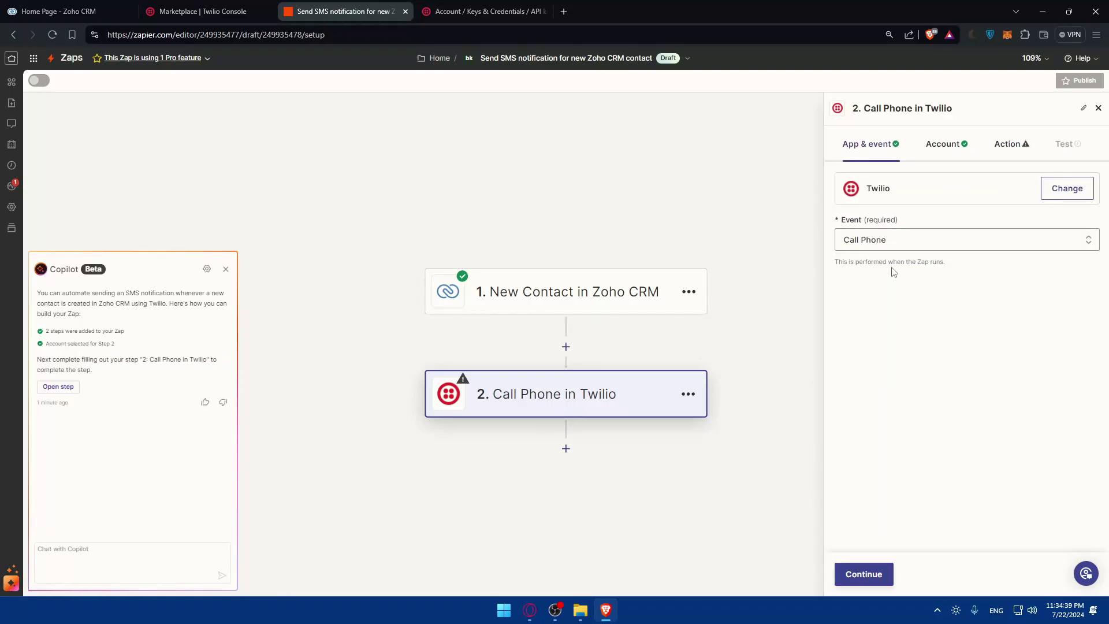
pyautogui.click(1005, 144)
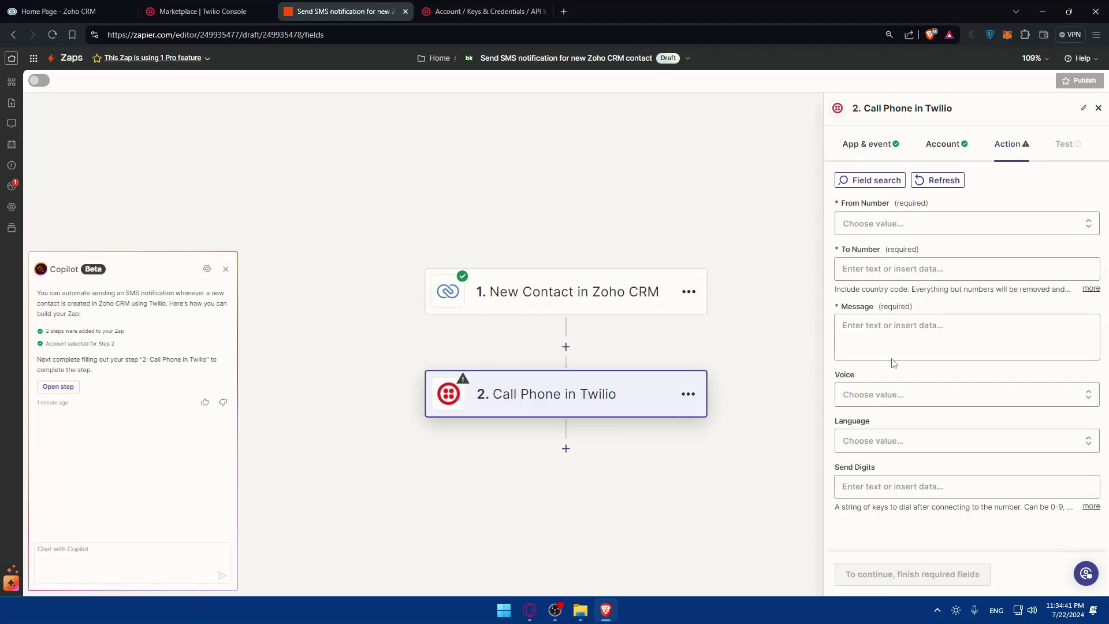
pyautogui.click(868, 150)
pyautogui.click(936, 238)
pyautogui.click(891, 434)
pyautogui.click(1007, 145)
pyautogui.scroll(-3, 969, 240)
pyautogui.click(884, 154)
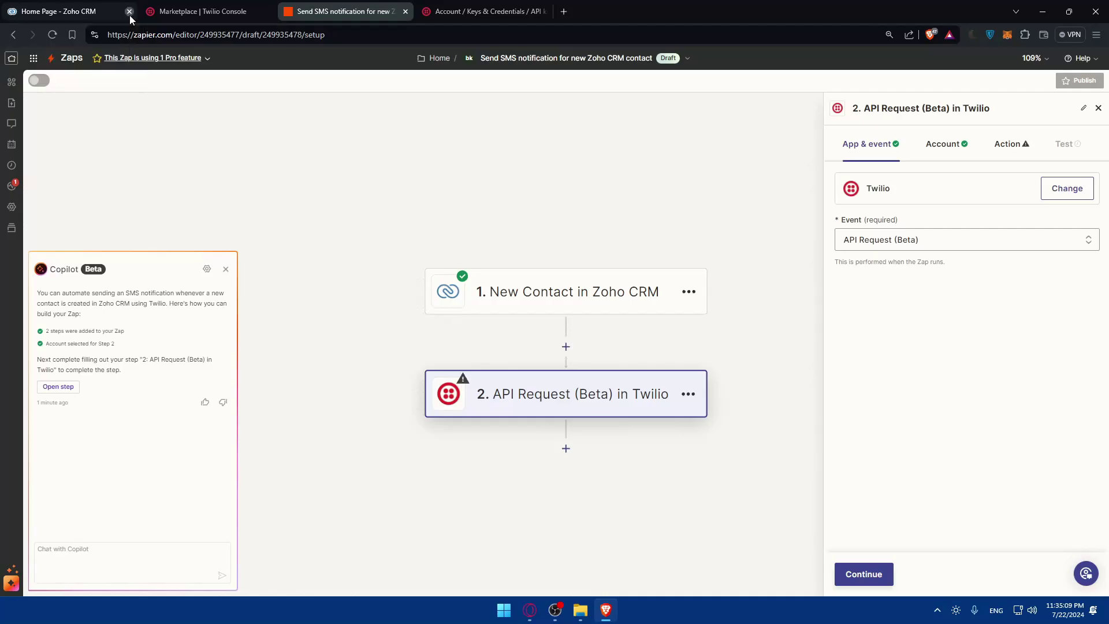
# - Close the Zoho CRM, Twilio and Zapier tabs and minimize the browser
pyautogui.click(130, 15)
pyautogui.click(127, 14)
pyautogui.click(128, 13)
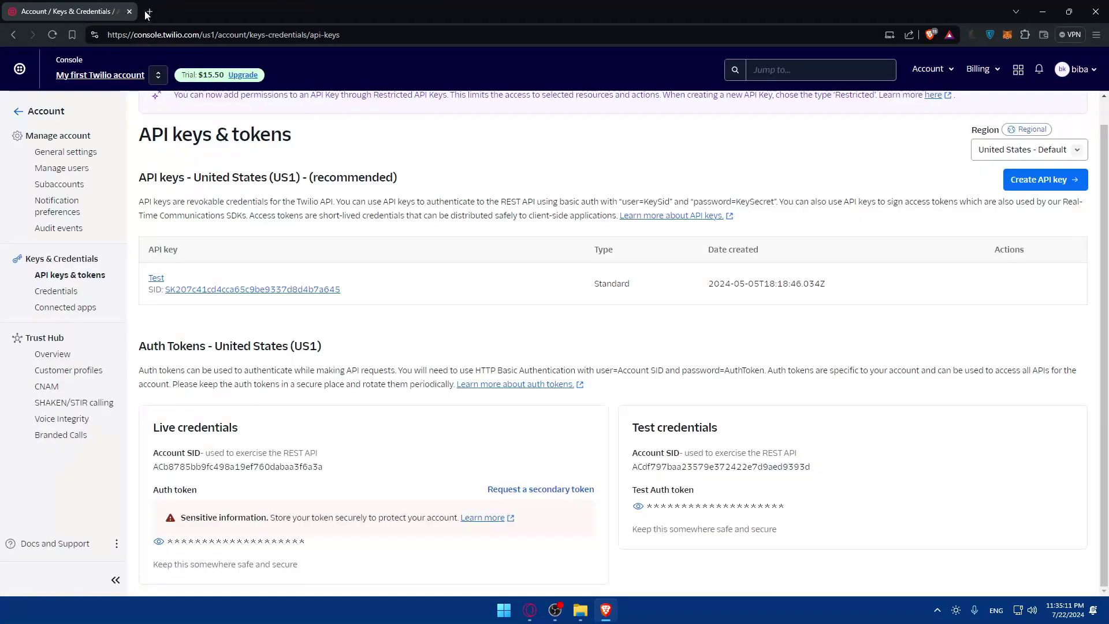
pyautogui.click(129, 11)
pyautogui.click(1048, 10)
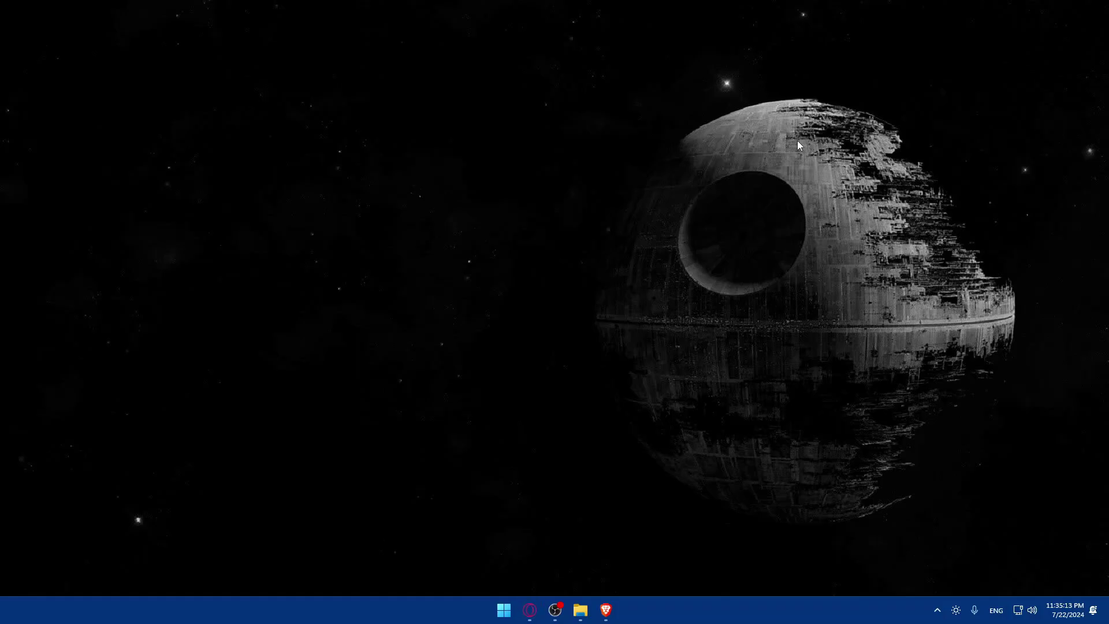